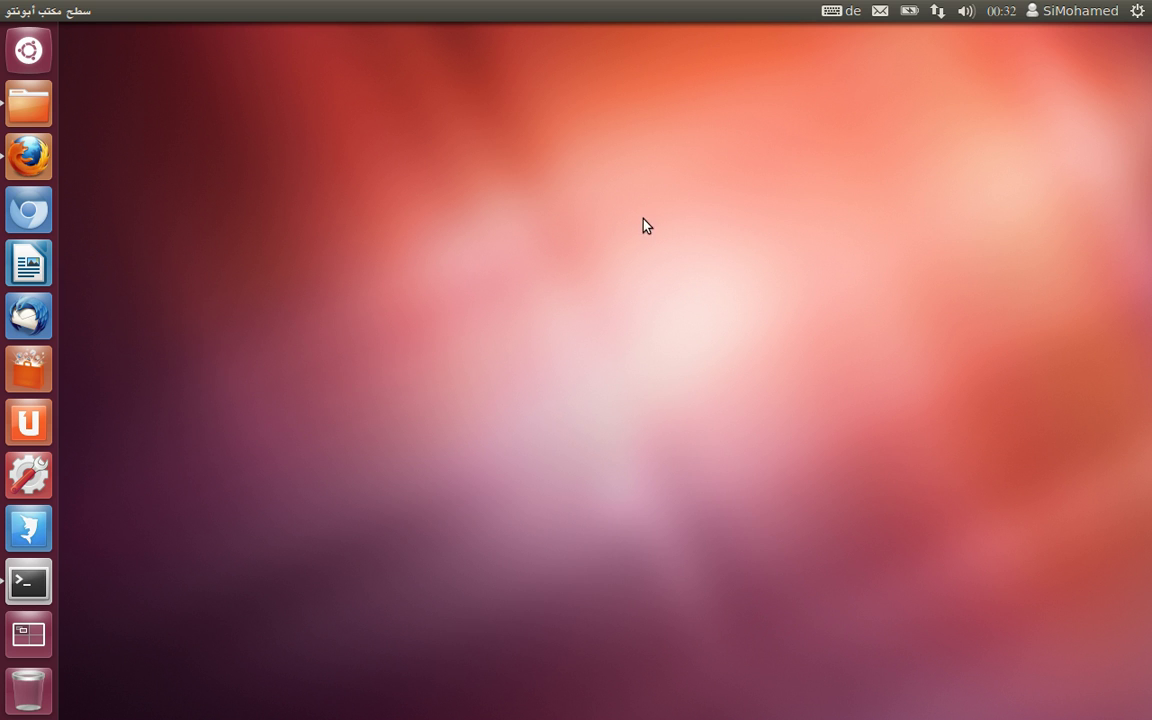
Open the desktop background settings and move the Appearance window to a clear spot on the desktop.
{"action": "right_click", "coordinate": [606, 190]}
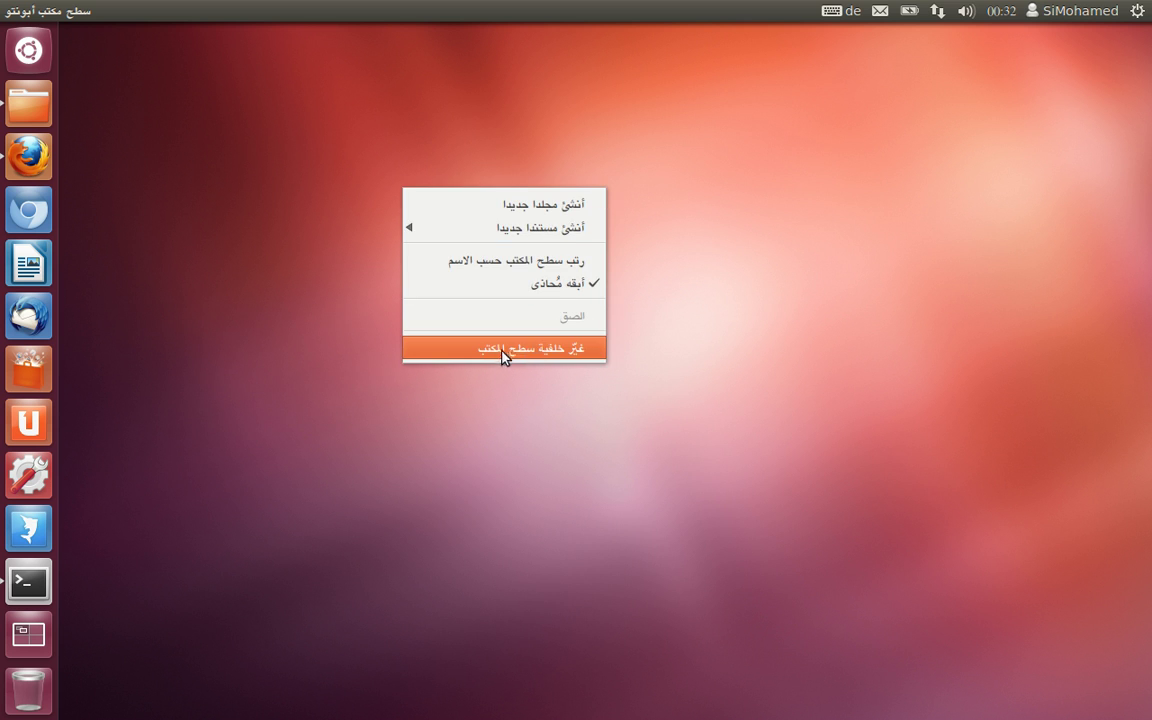
{"action": "left_click", "coordinate": [486, 349]}
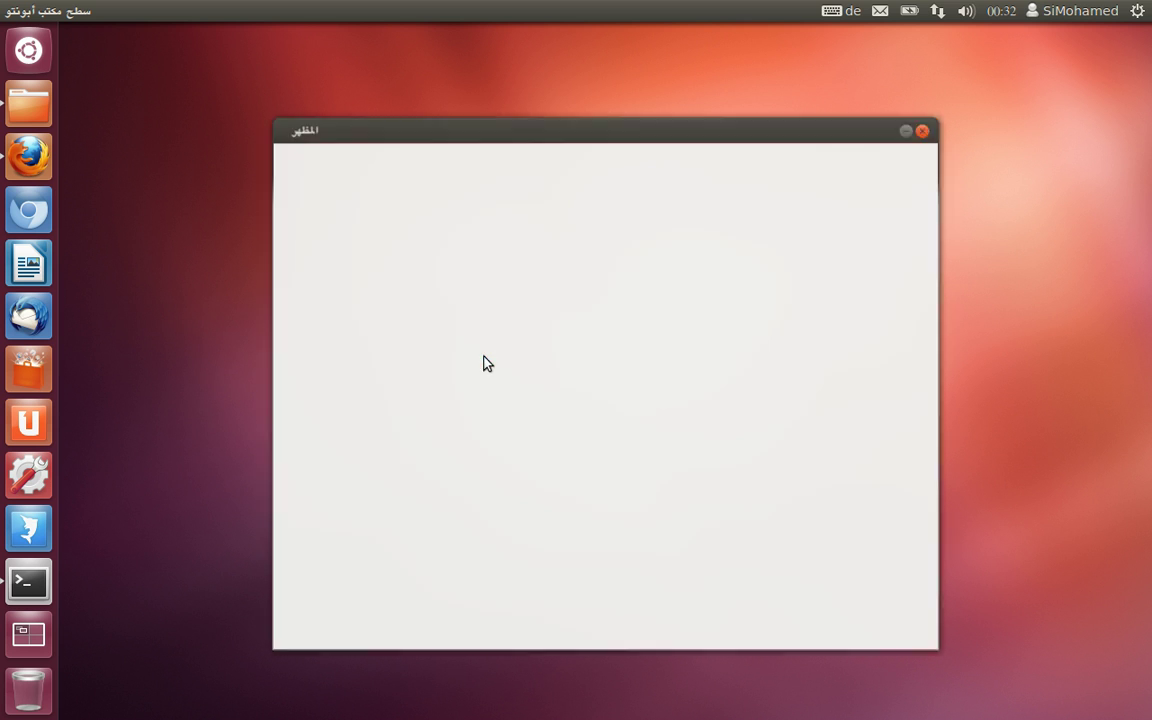
{"action": "left_click_drag", "start_coordinate": [645, 118], "coordinate": [650, 104]}
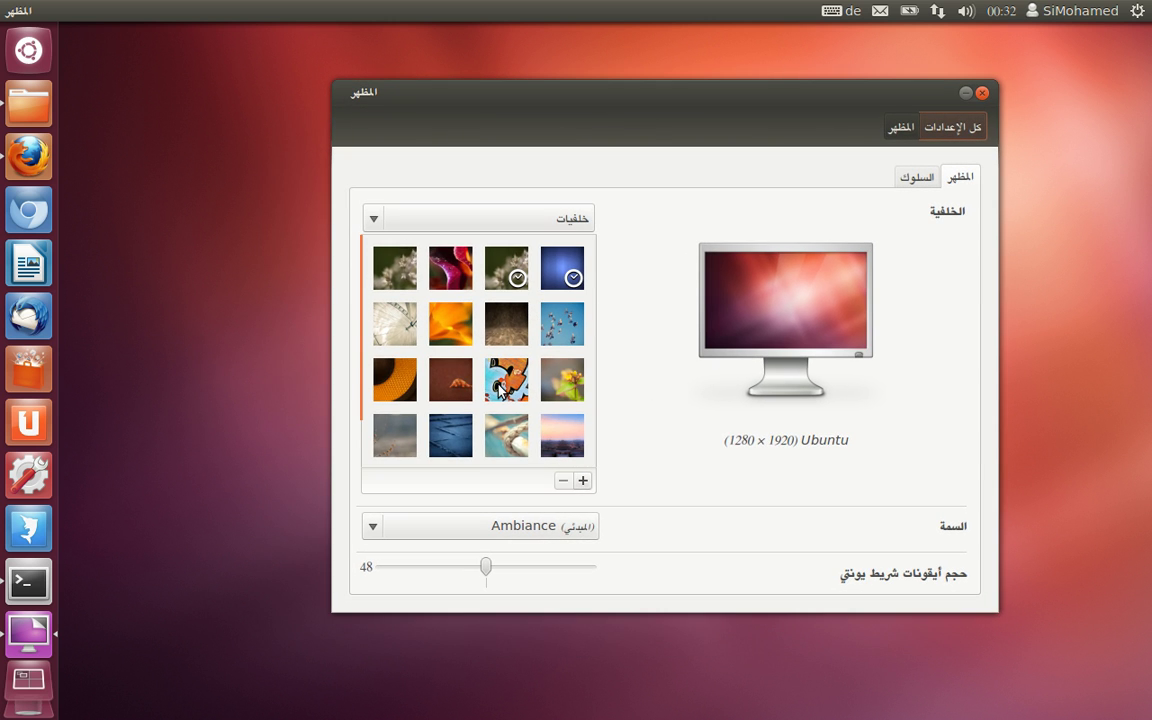
Try several built-in wallpapers, including Golden Bloom, and apply the default blue wallpaper that changes throughout the day.
{"action": "scroll", "coordinate": [498, 388], "scroll_direction": "down", "scroll_amount": 1}
{"action": "scroll", "coordinate": [498, 388], "scroll_direction": "up", "scroll_amount": 1}
{"action": "left_click", "coordinate": [566, 274]}
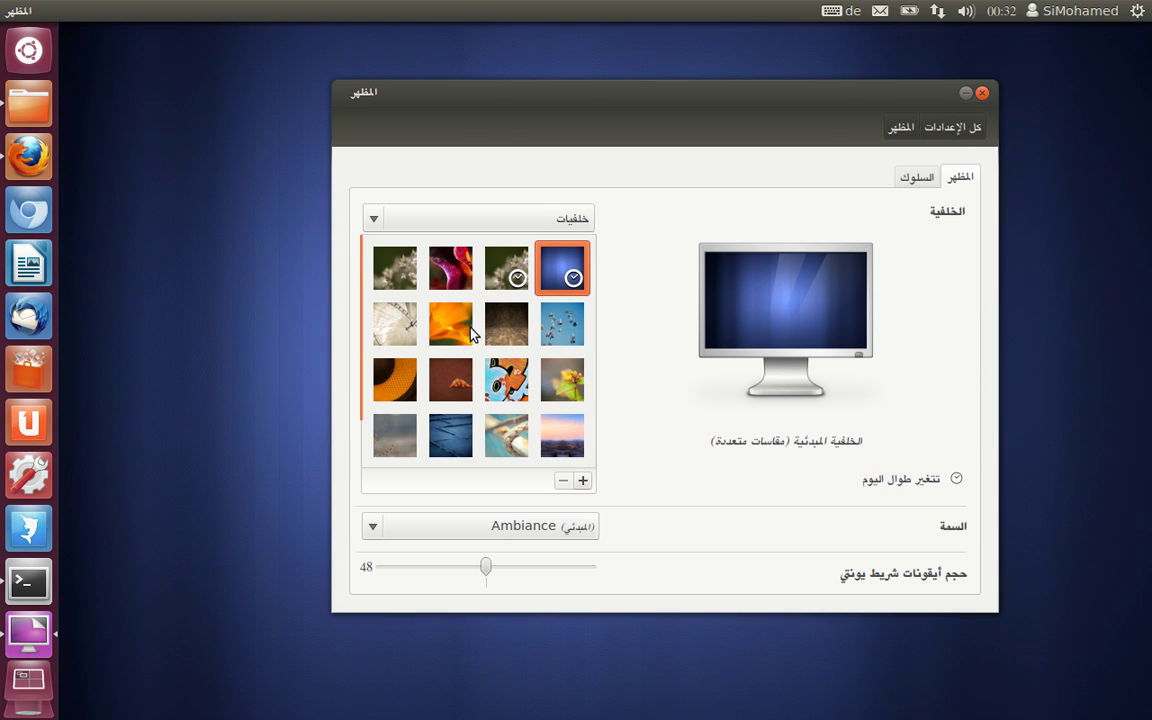
{"action": "left_click", "coordinate": [455, 335]}
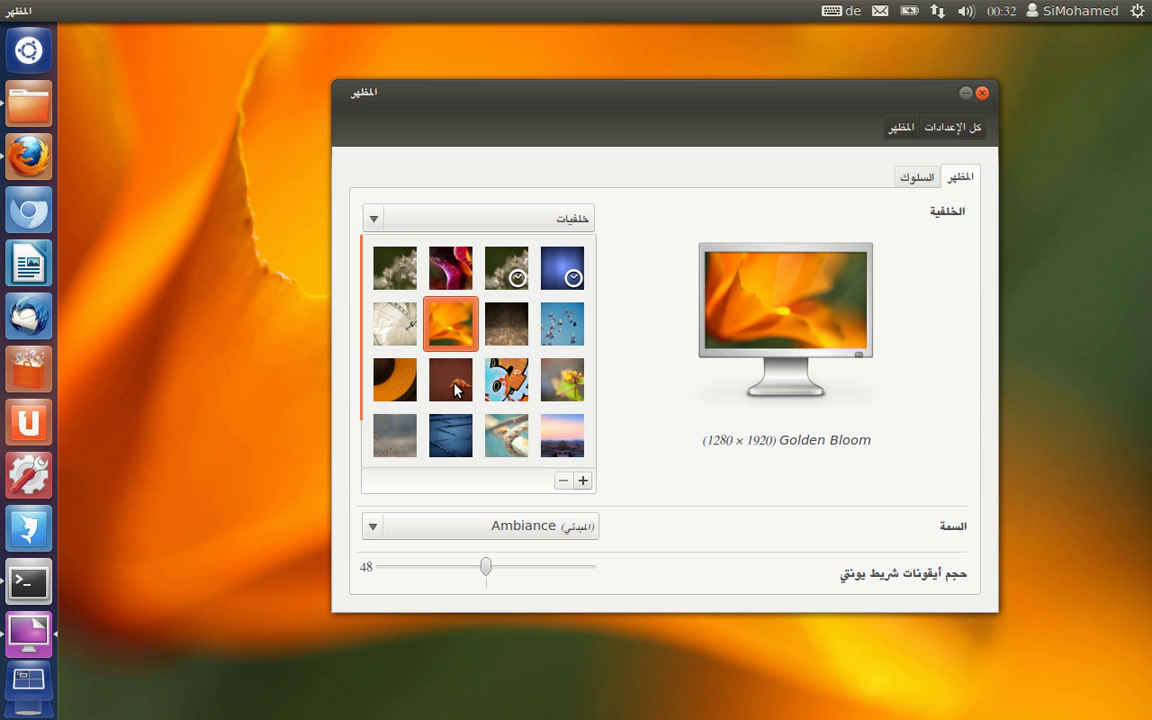
{"action": "left_click", "coordinate": [450, 385]}
{"action": "left_click", "coordinate": [571, 272]}
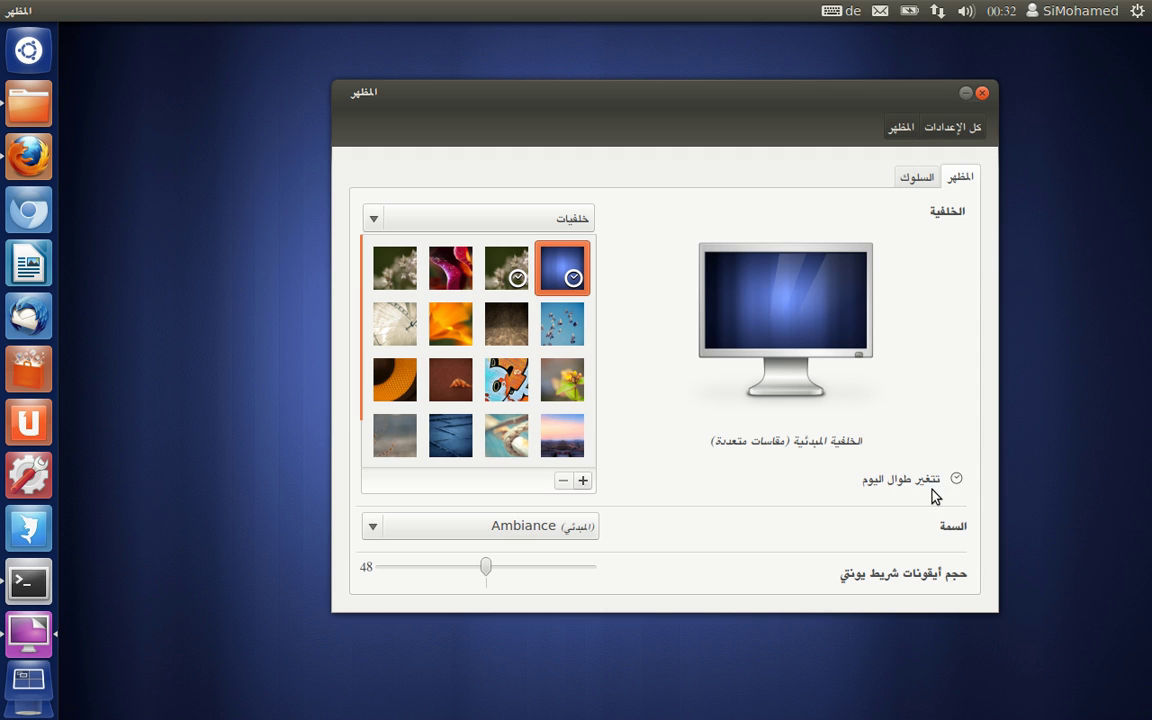
{"action": "left_click_drag", "start_coordinate": [628, 110], "coordinate": [625, 170]}
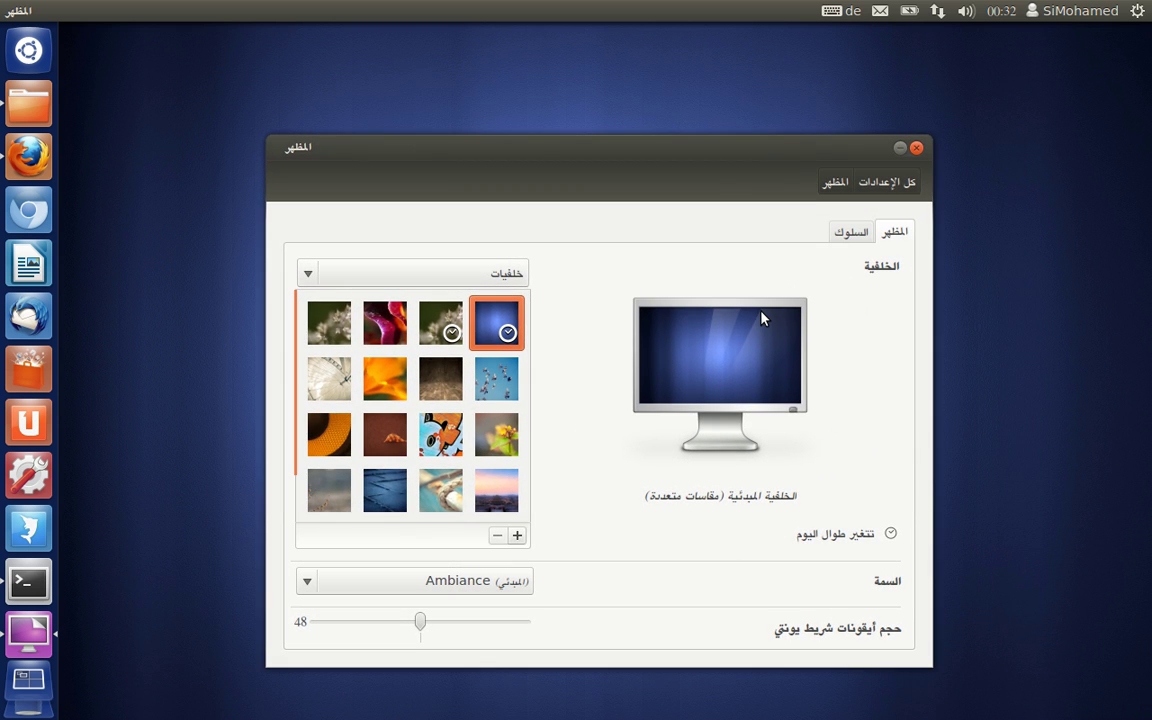
Switch the wallpaper source to the Pictures folder and view that folder's images in the file manager.
{"action": "left_click", "coordinate": [483, 272]}
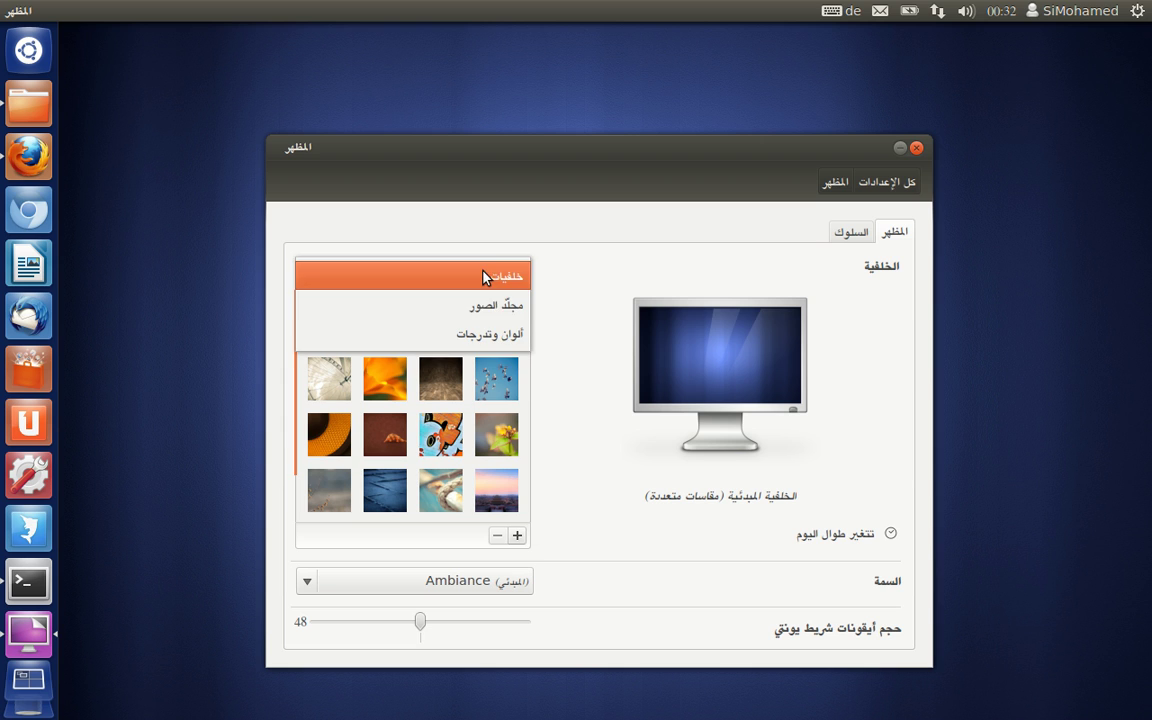
{"action": "left_click", "coordinate": [475, 307]}
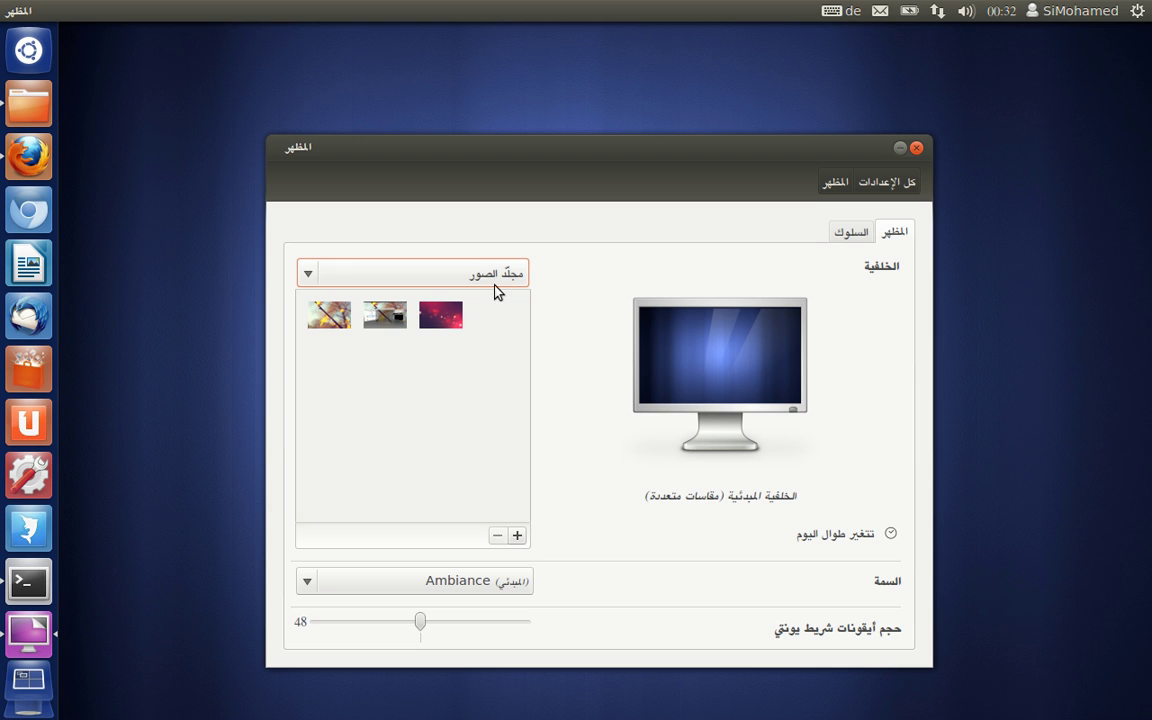
{"action": "left_click", "coordinate": [20, 104]}
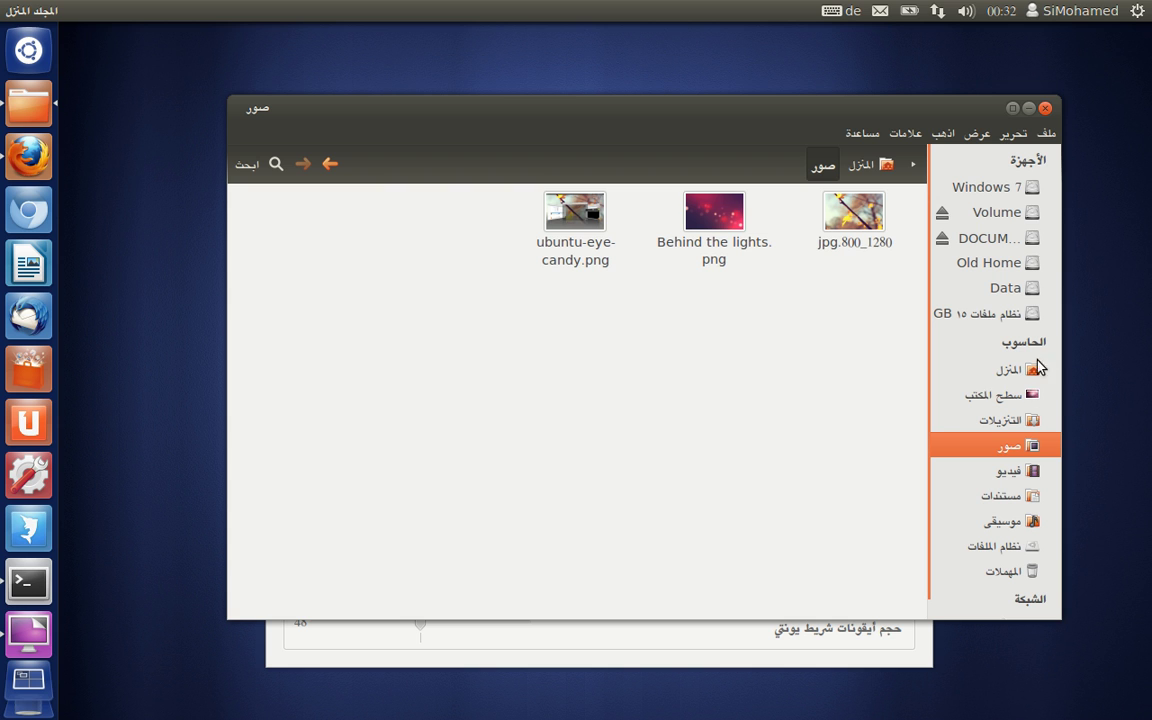
{"action": "left_click", "coordinate": [1029, 109]}
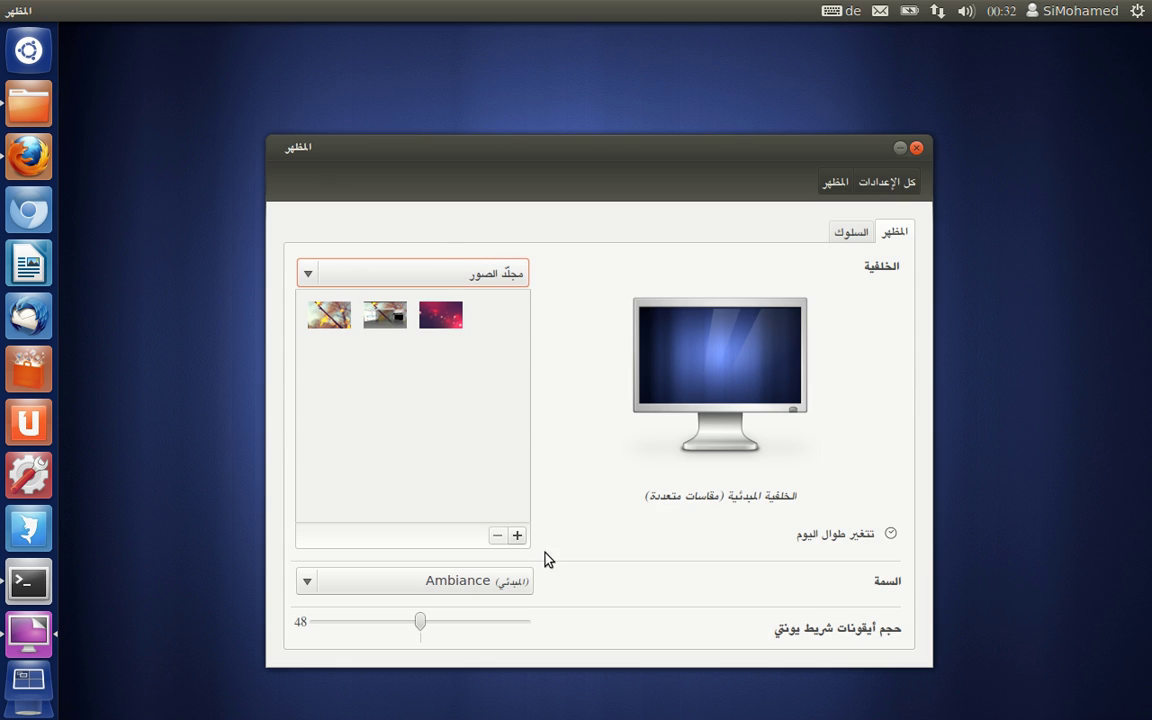
Browse the DOCUMENTS drive for more wallpaper images, then dismiss the image chooser without adding any.
{"action": "left_click", "coordinate": [519, 537]}
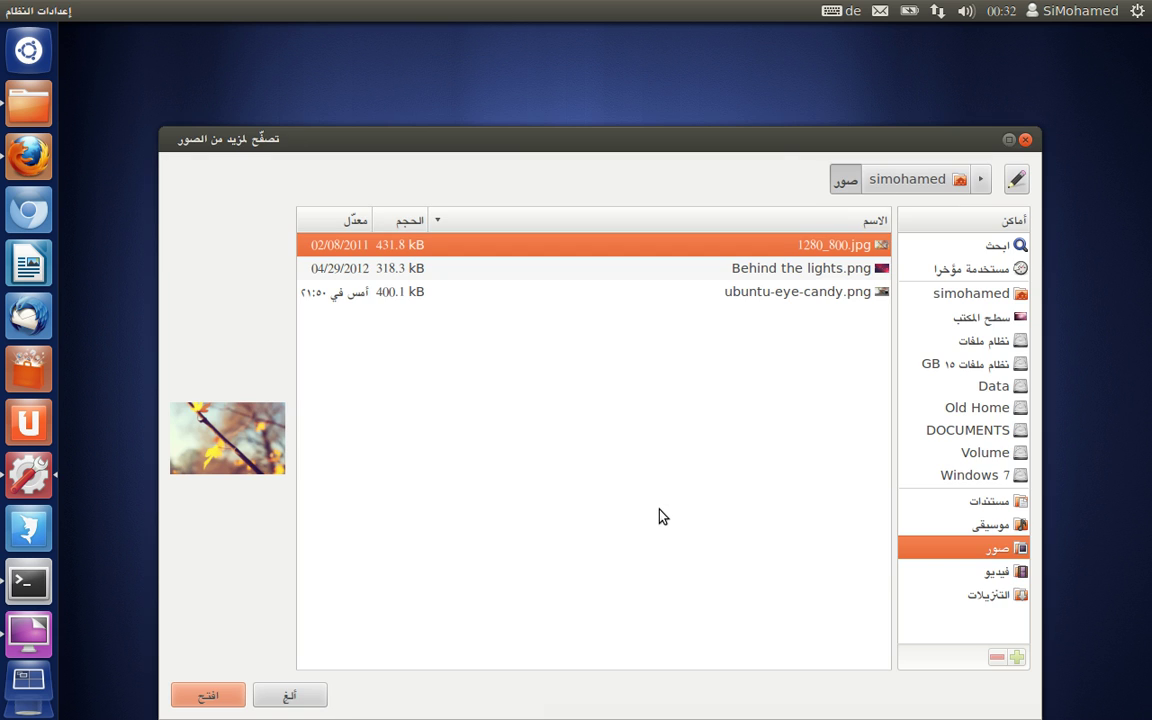
{"action": "left_click_drag", "start_coordinate": [776, 139], "coordinate": [811, 68]}
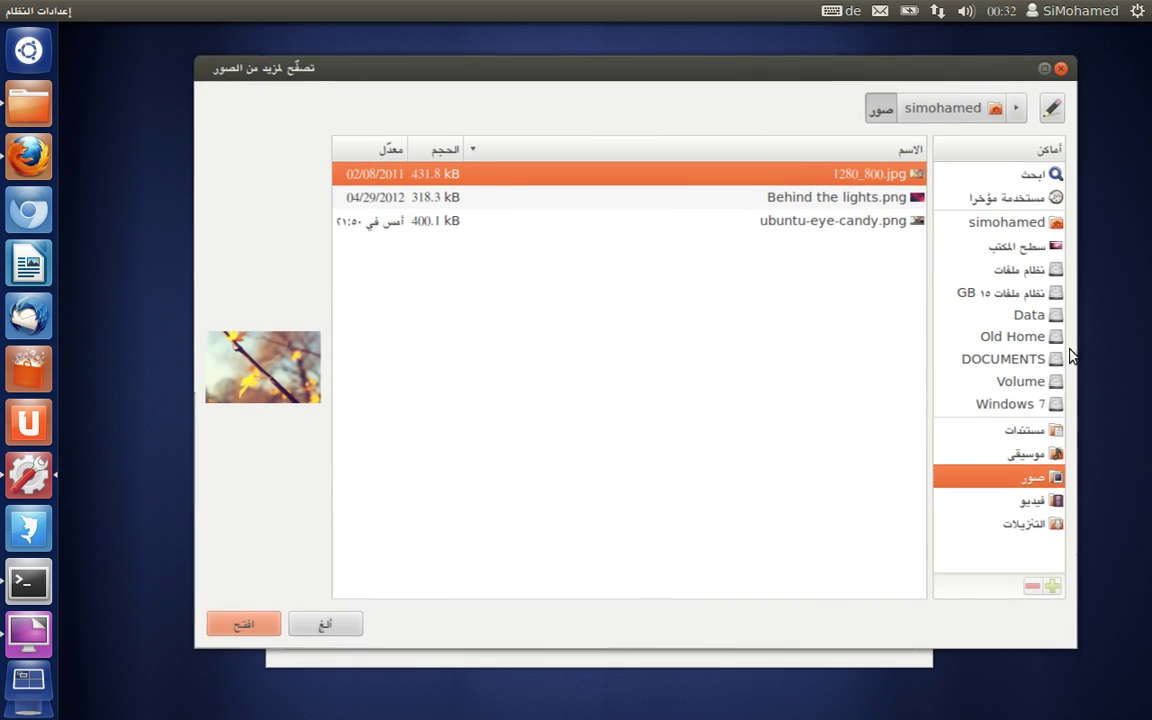
{"action": "left_click", "coordinate": [995, 360]}
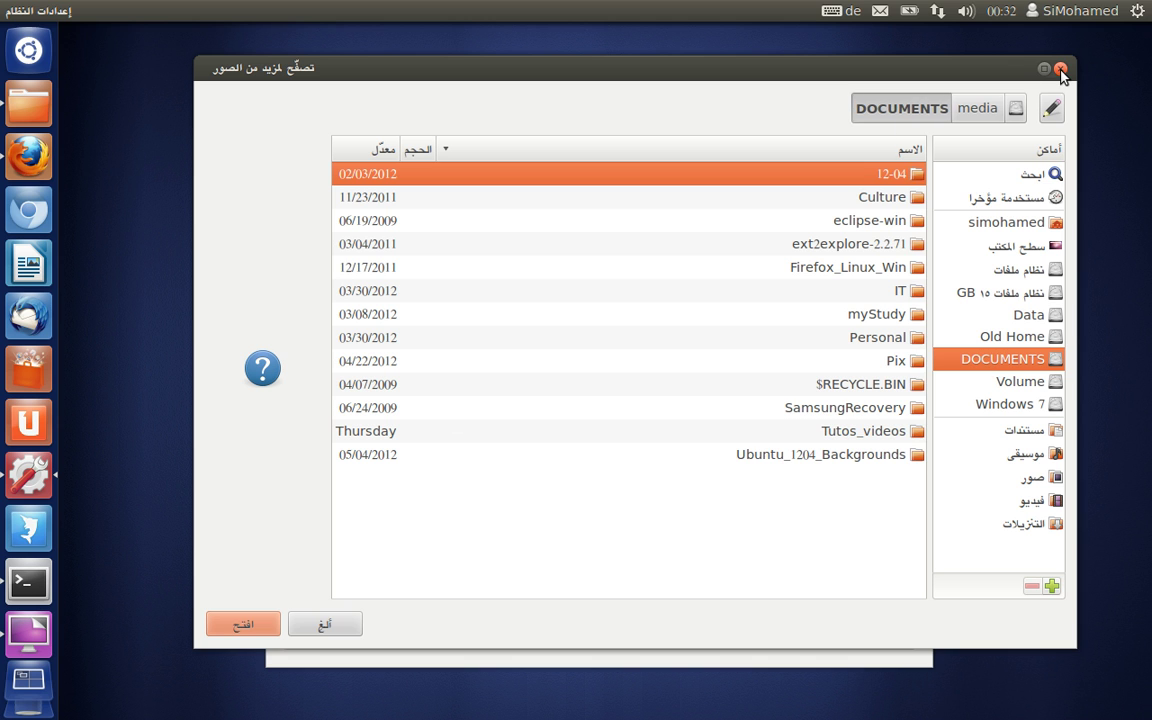
{"action": "left_click", "coordinate": [1061, 70]}
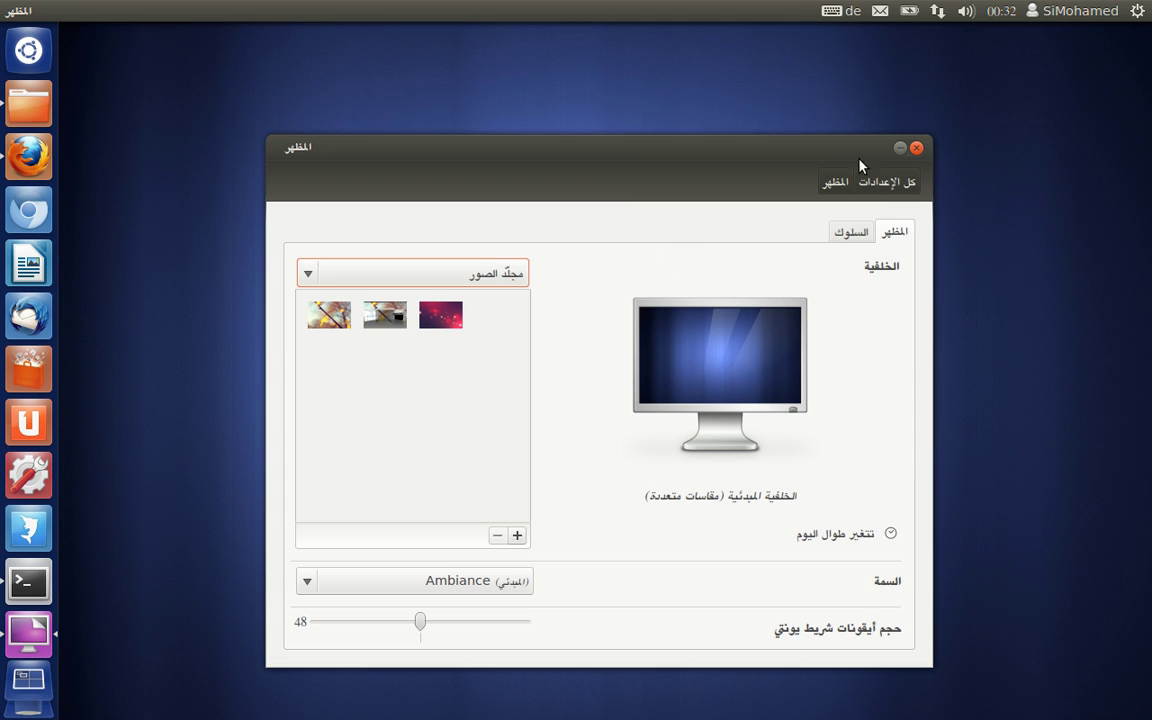
Put the Appearance window away and open 1280_800.jpg from the Pictures folder in the image viewer.
{"action": "left_click", "coordinate": [898, 149]}
{"action": "left_click", "coordinate": [15, 93]}
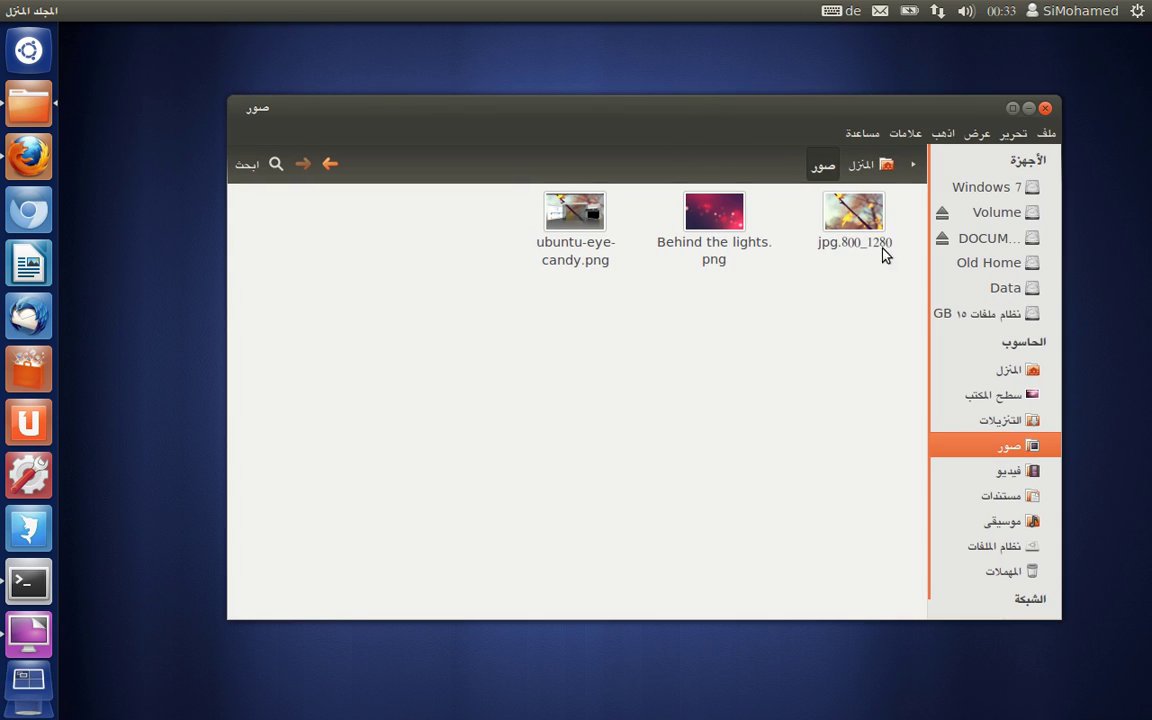
{"action": "left_click", "coordinate": [856, 222]}
{"action": "double_click", "coordinate": [856, 222]}
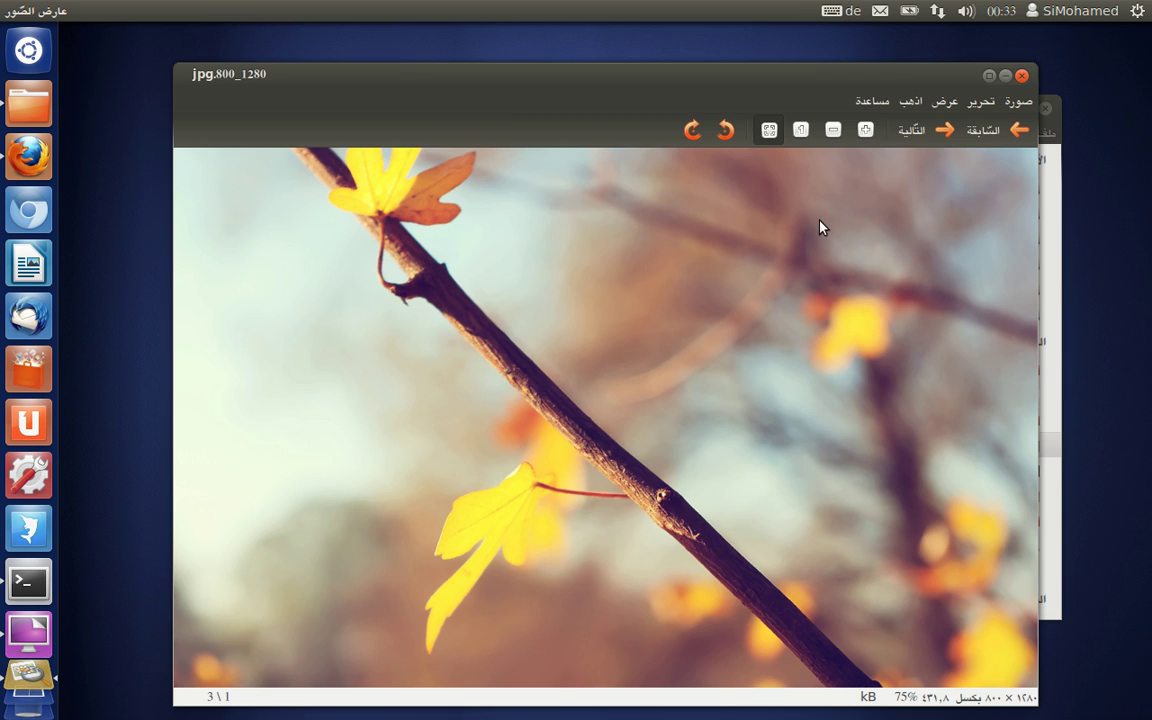
Set the opened 1280_800.jpg image as the desktop background and clear the image and folder windows from view.
{"action": "right_click", "coordinate": [566, 254]}
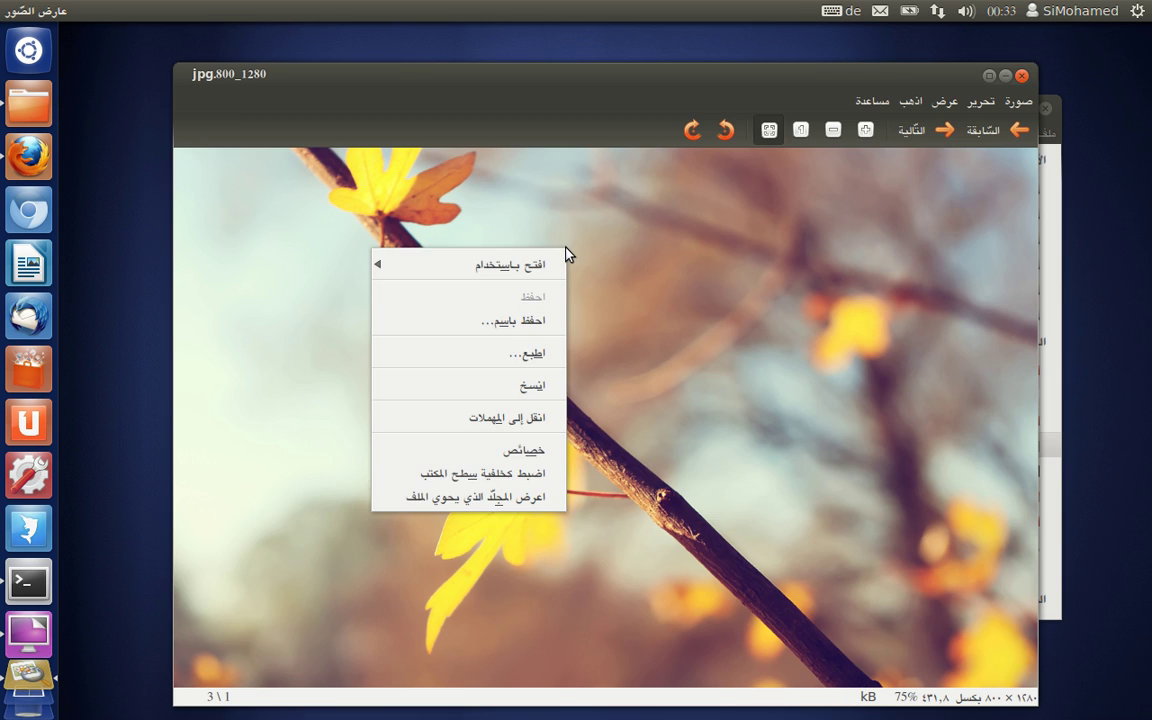
{"action": "left_click", "coordinate": [458, 475]}
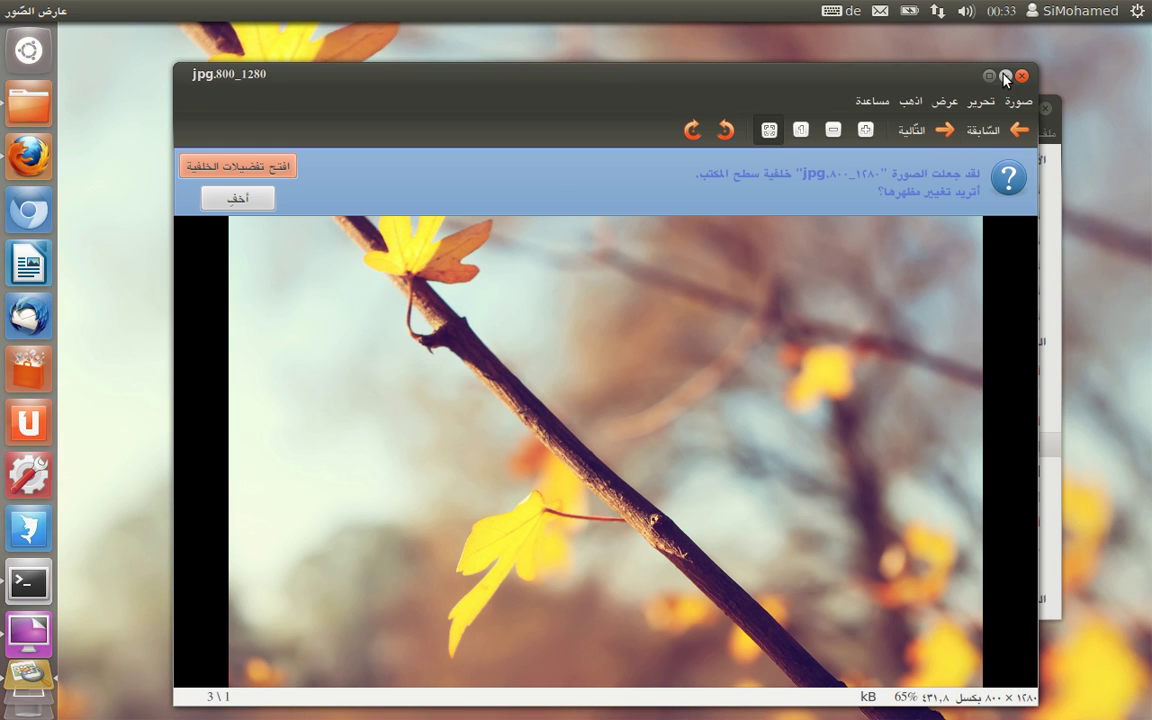
{"action": "left_click", "coordinate": [1021, 76]}
{"action": "left_click_drag", "start_coordinate": [586, 111], "coordinate": [609, 121]}
{"action": "left_click", "coordinate": [1054, 119]}
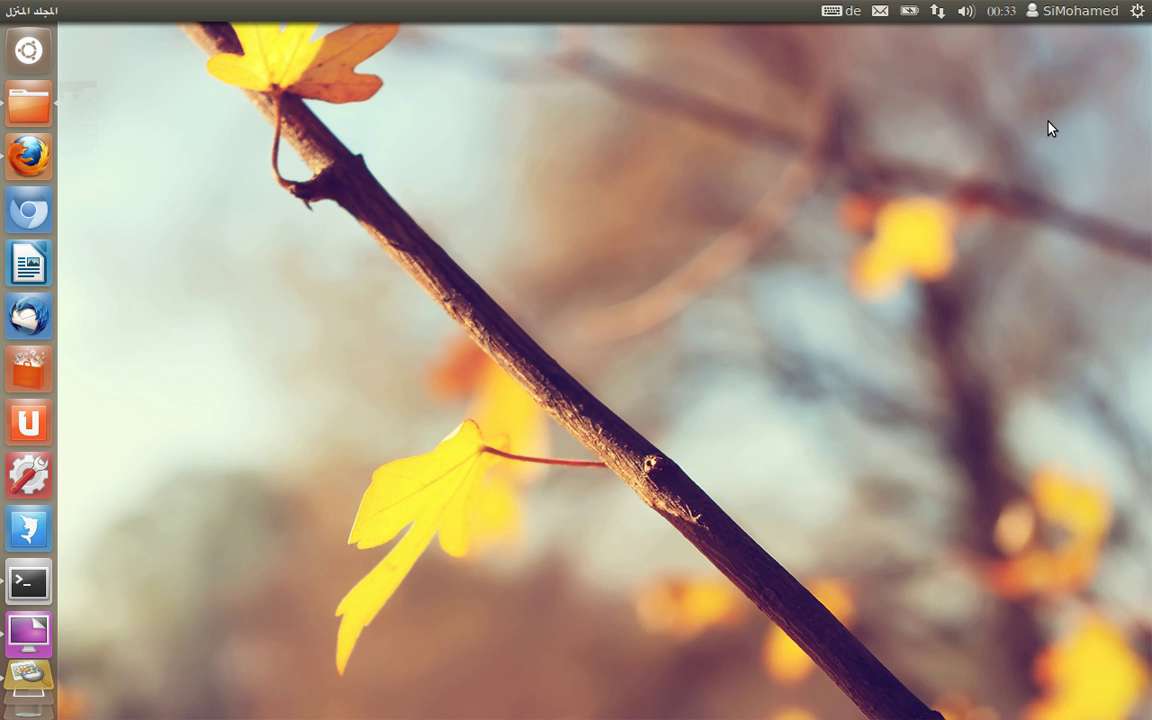
Switch to Firefox and set the deviantART "Flight" image as the desktop background with the stretched position (ممدّدة).
{"action": "left_click", "coordinate": [29, 156]}
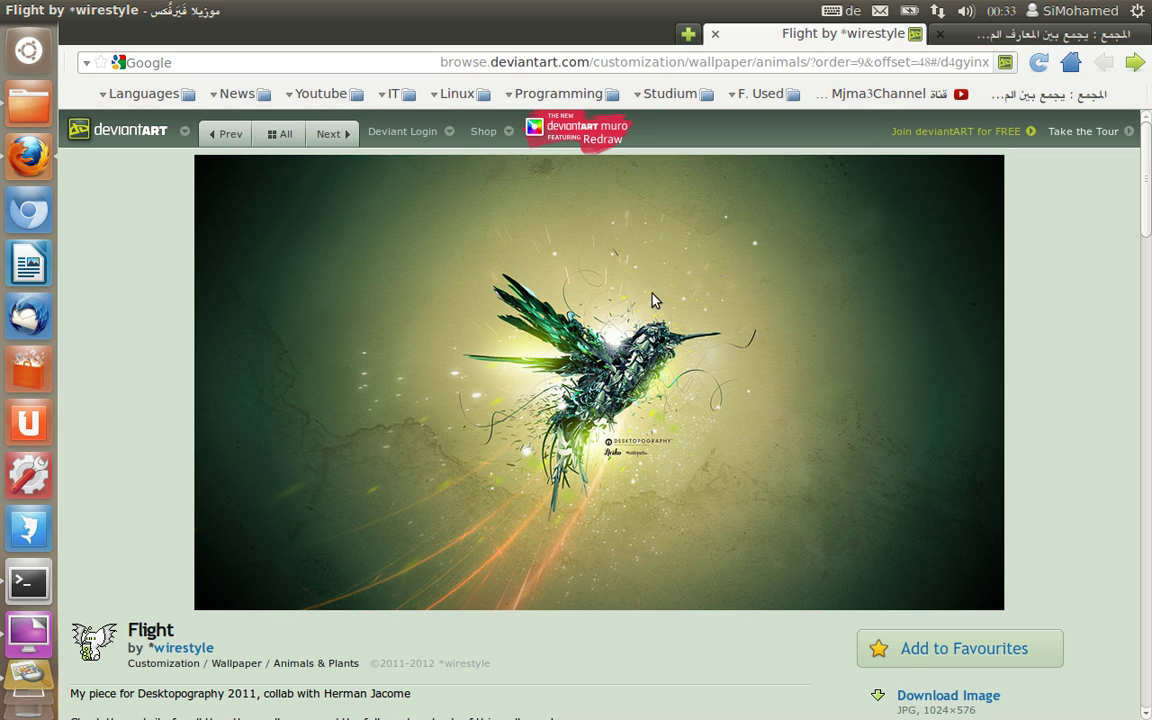
{"action": "right_click", "coordinate": [613, 256]}
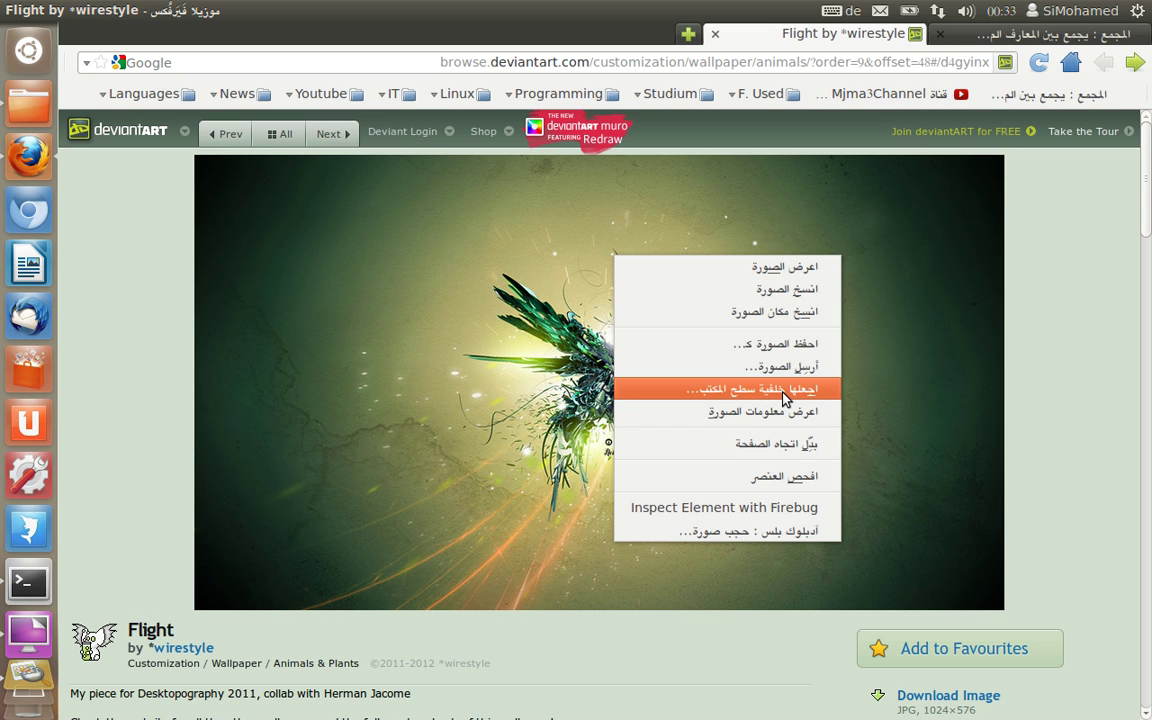
{"action": "left_click", "coordinate": [786, 390]}
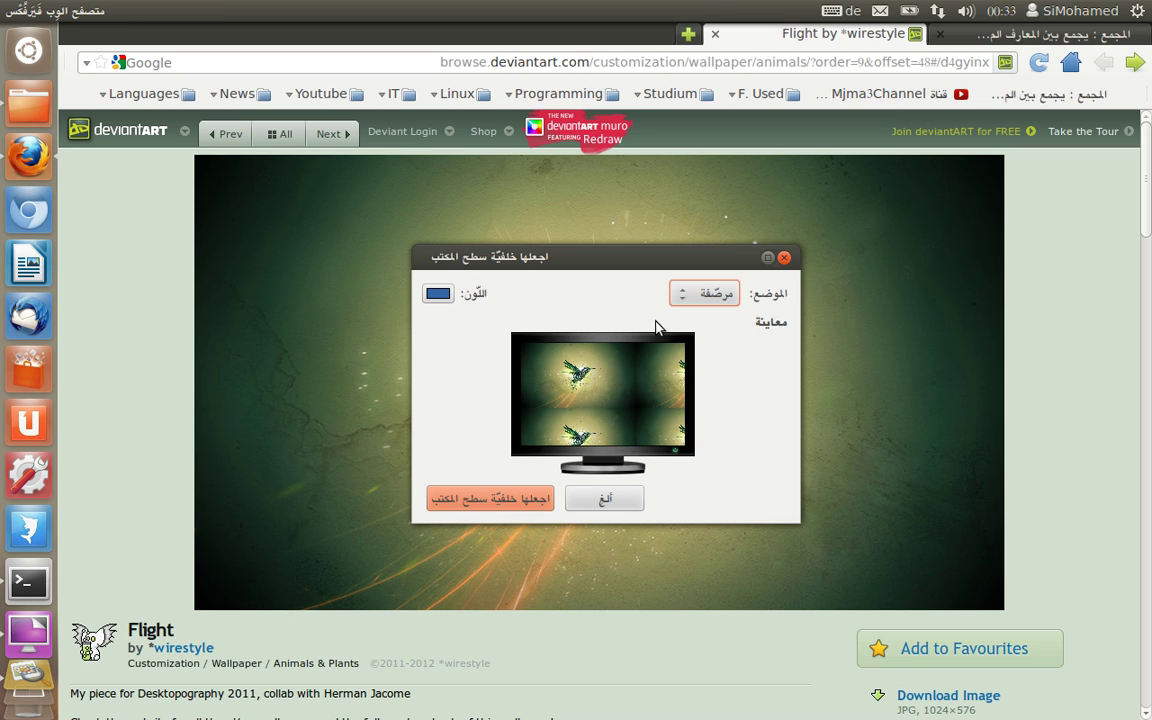
{"action": "left_click", "coordinate": [699, 293]}
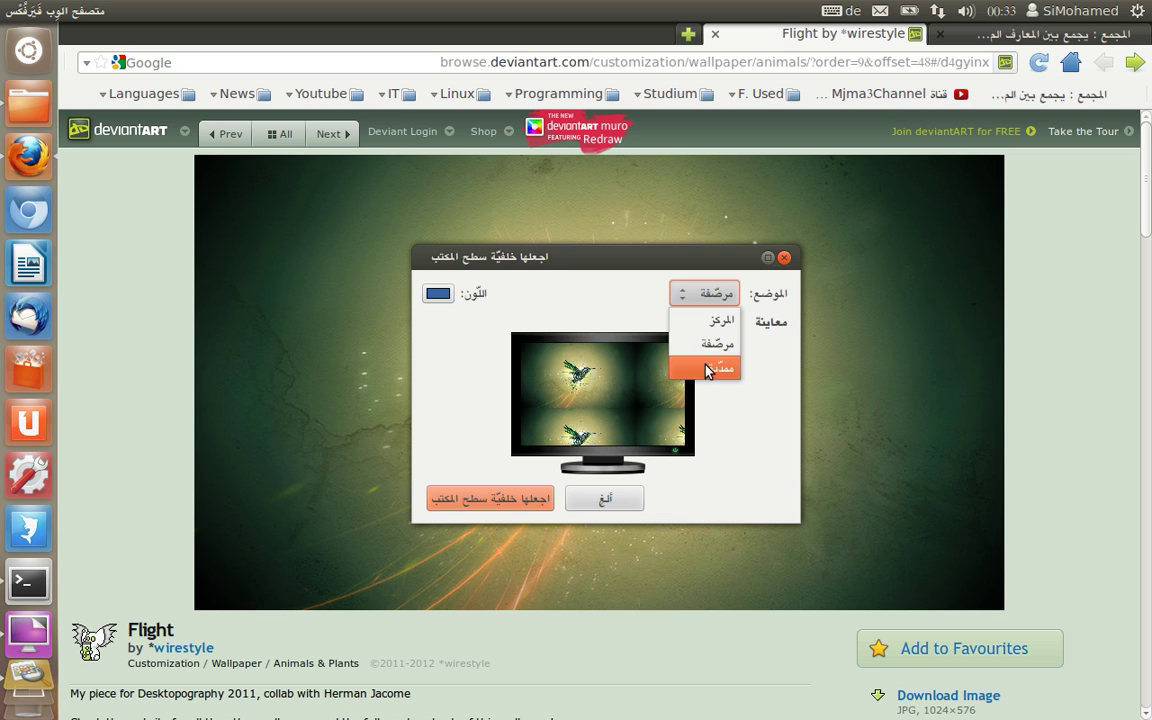
{"action": "left_click", "coordinate": [708, 370]}
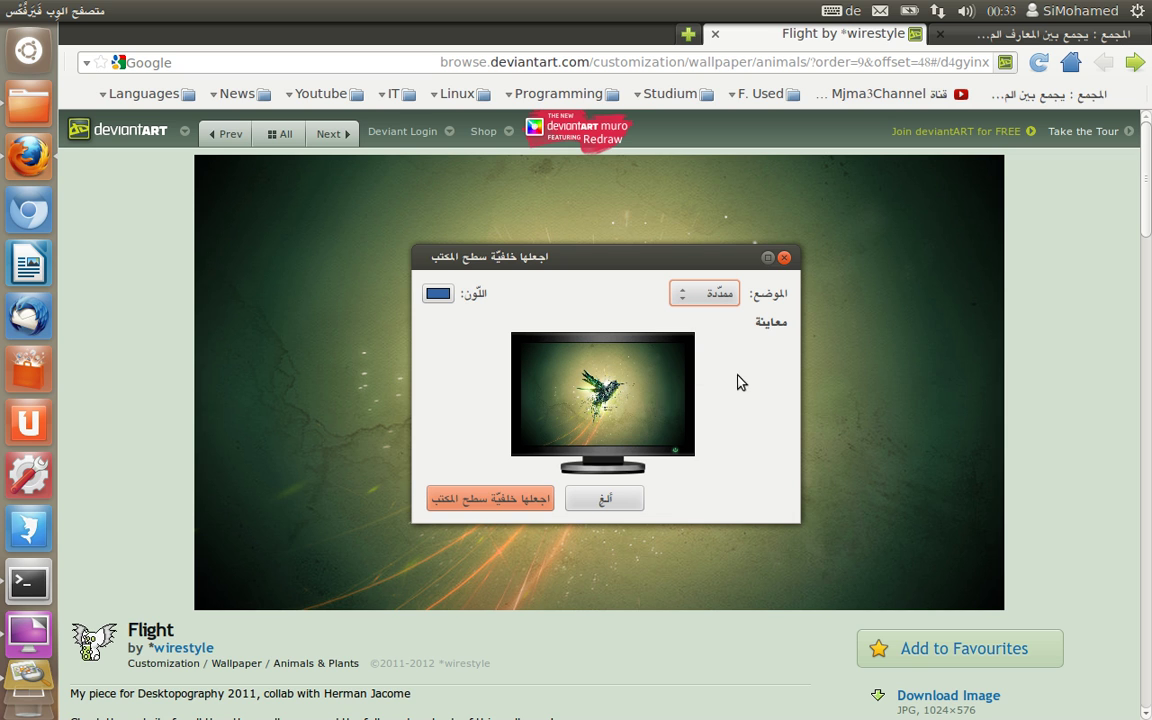
{"action": "left_click", "coordinate": [508, 498]}
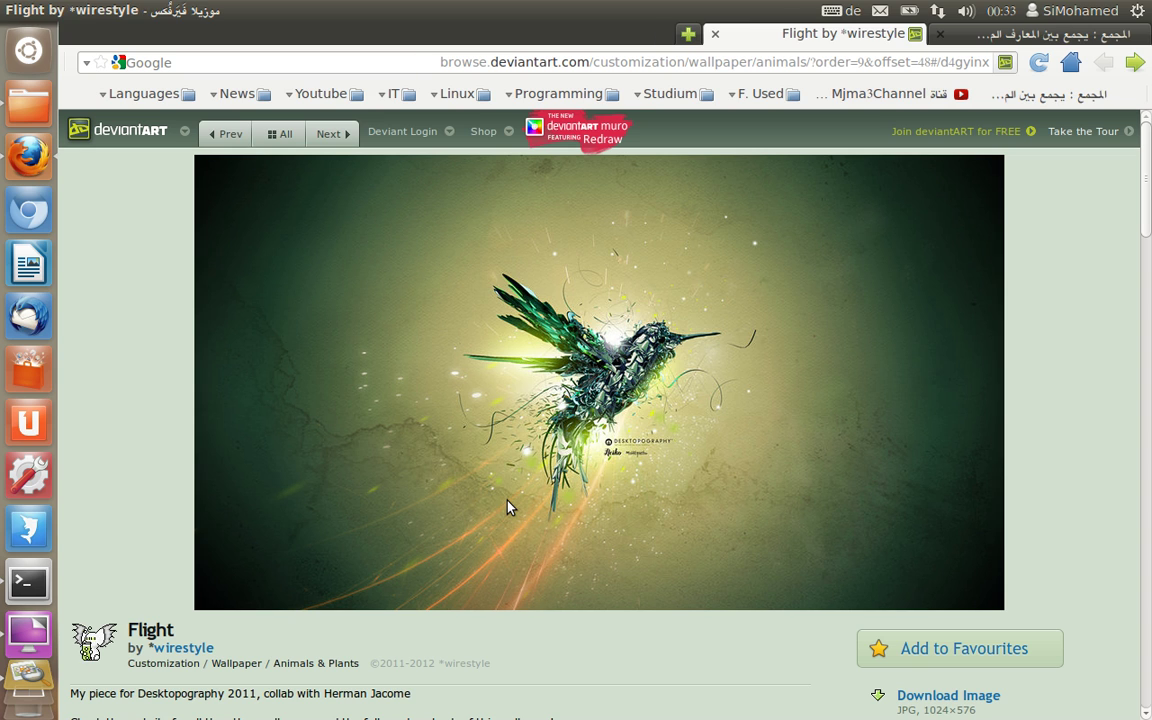
Check the new wallpaper on an empty workspace, then return to the workspace holding the browser.
{"action": "left_click", "coordinate": [28, 630]}
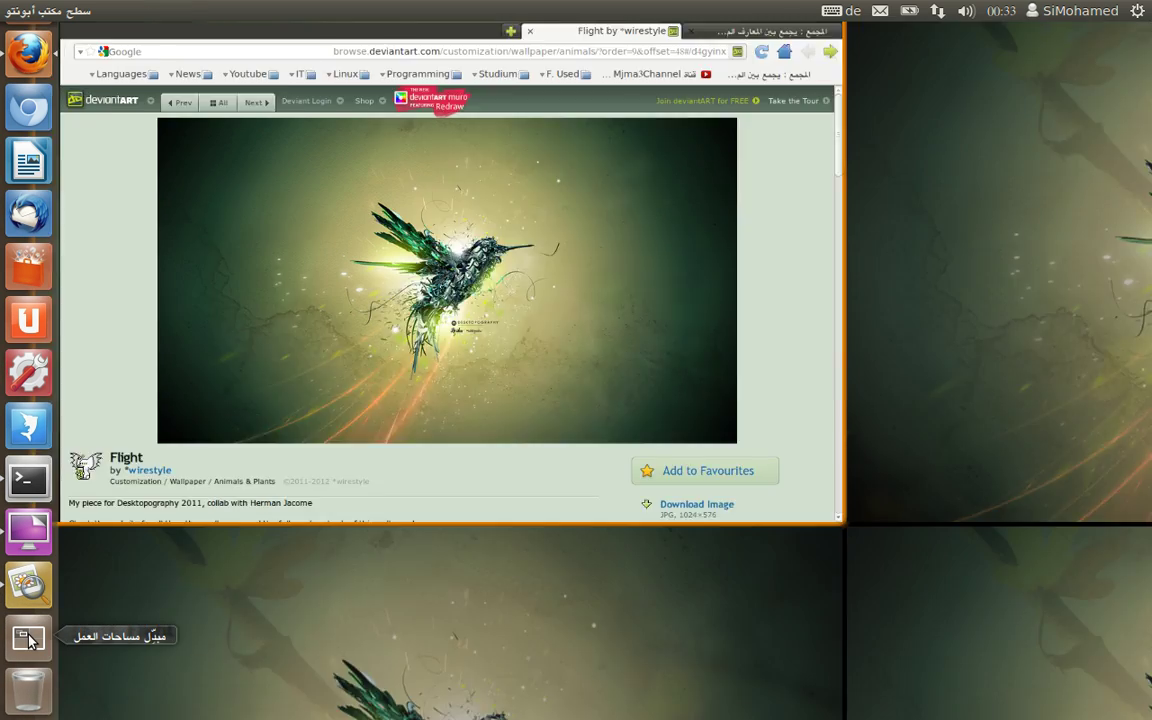
{"action": "left_click", "coordinate": [910, 293]}
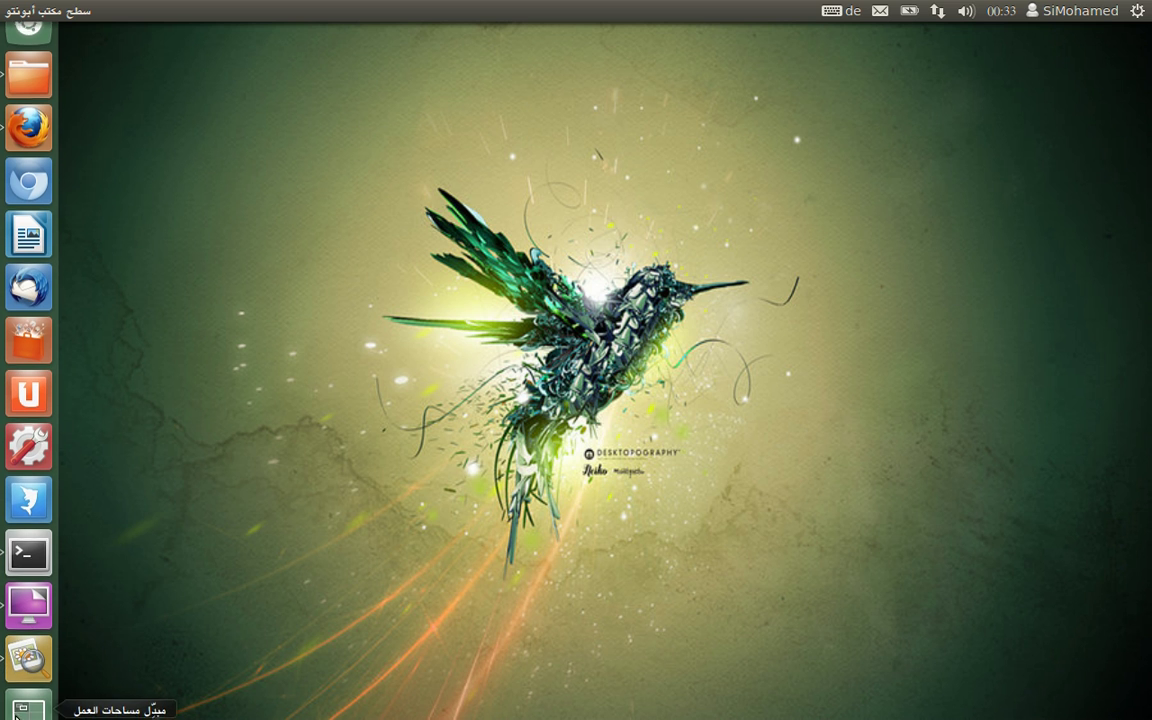
{"action": "left_click", "coordinate": [26, 690]}
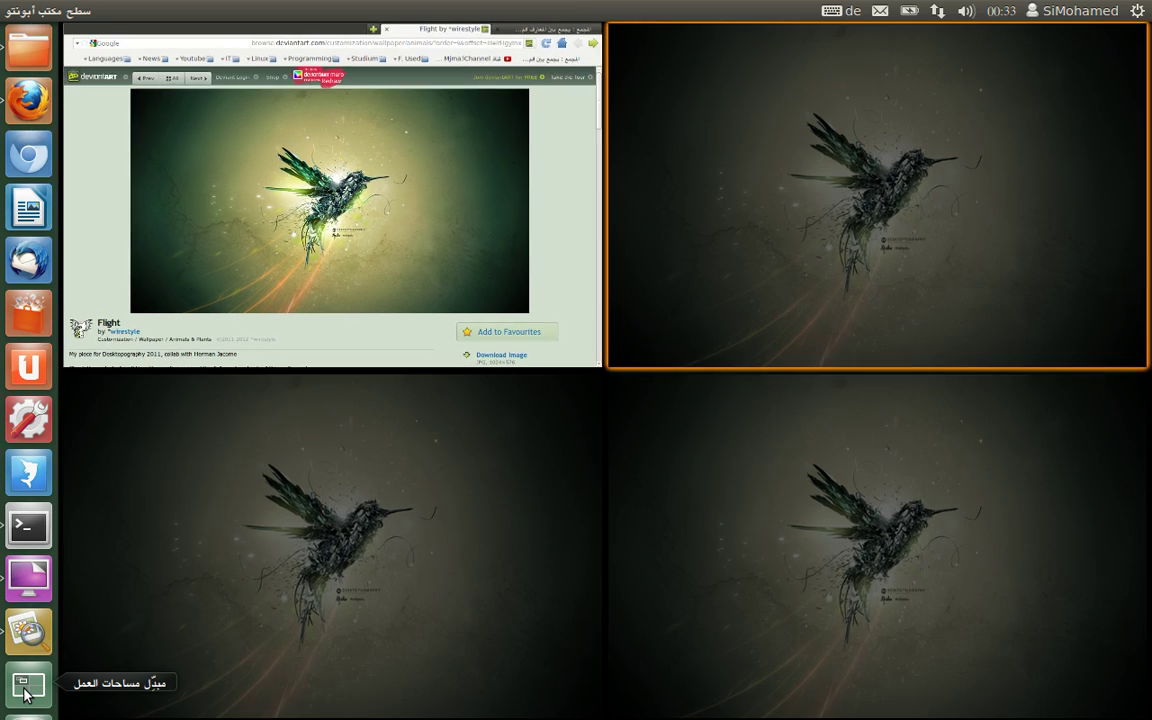
{"action": "left_click", "coordinate": [238, 290]}
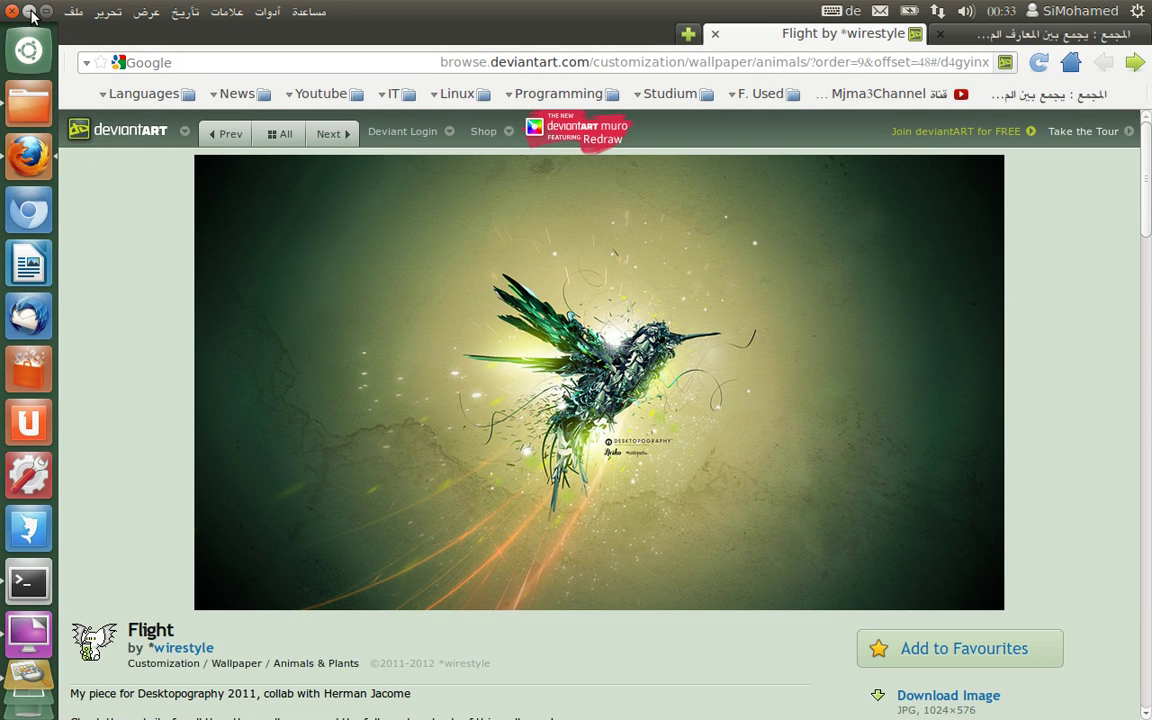
Minimize the browser, reopen the desktop background settings, apply 1280_800.jpg from the Pictures folder and close the settings.
{"action": "left_click", "coordinate": [31, 12]}
{"action": "right_click", "coordinate": [450, 152]}
{"action": "left_click", "coordinate": [400, 313]}
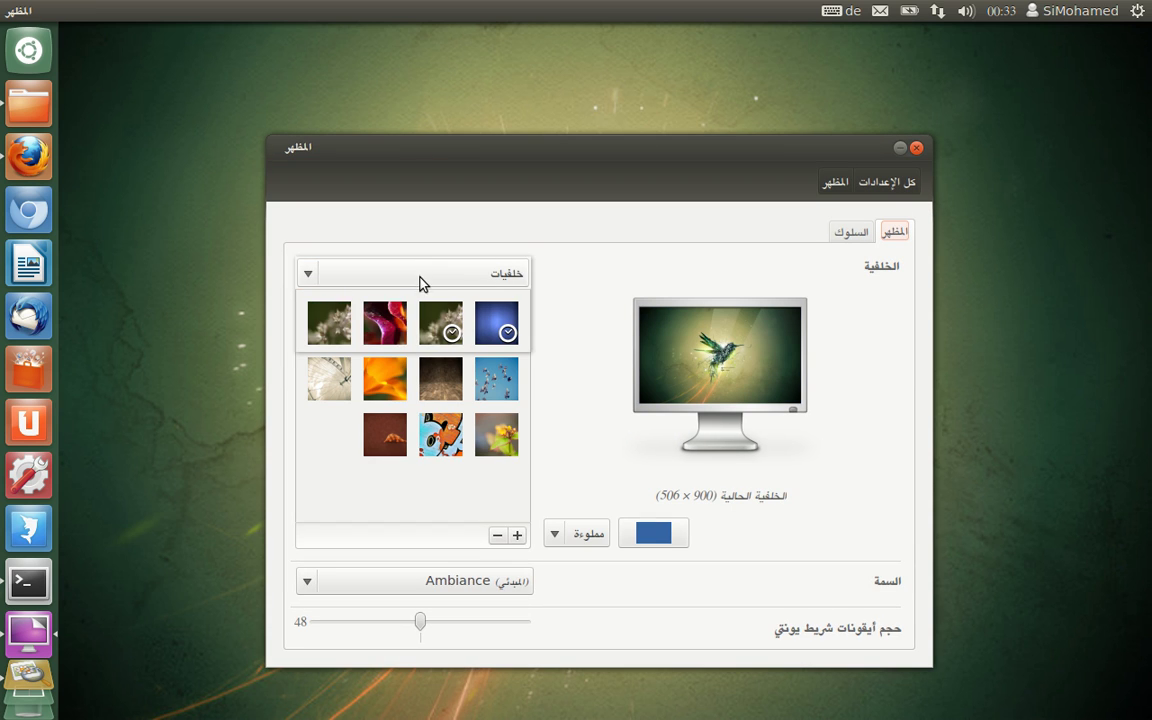
{"action": "left_click", "coordinate": [420, 283]}
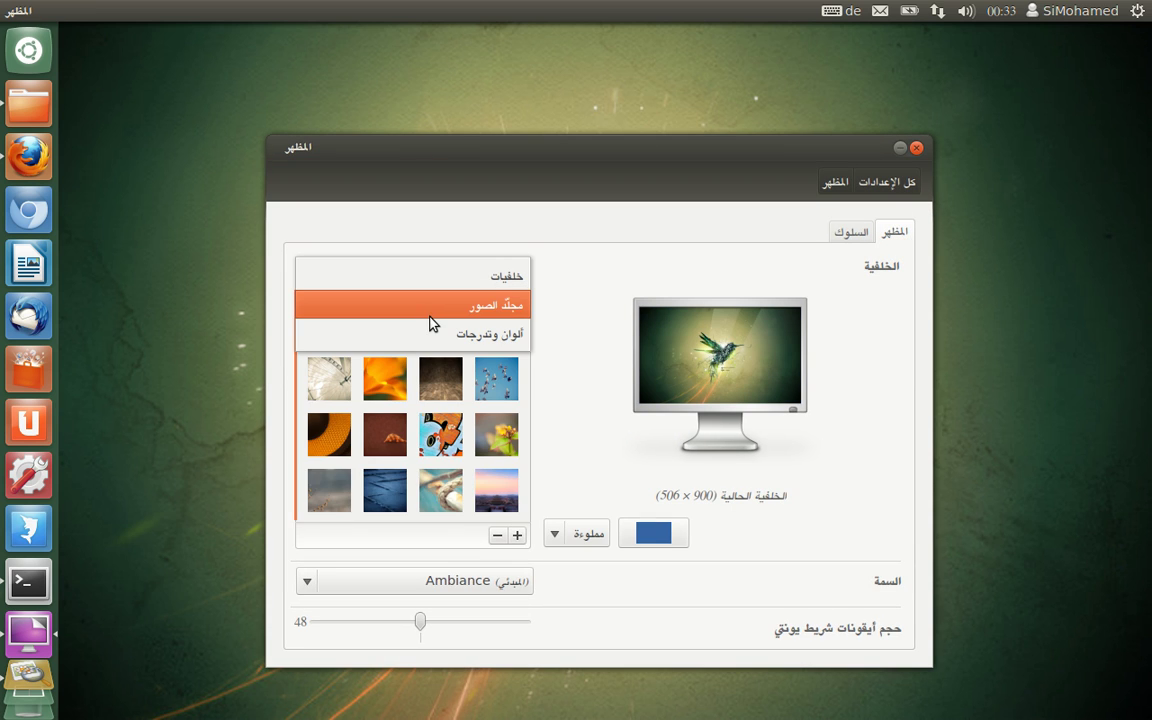
{"action": "left_click", "coordinate": [431, 314]}
{"action": "left_click", "coordinate": [316, 328]}
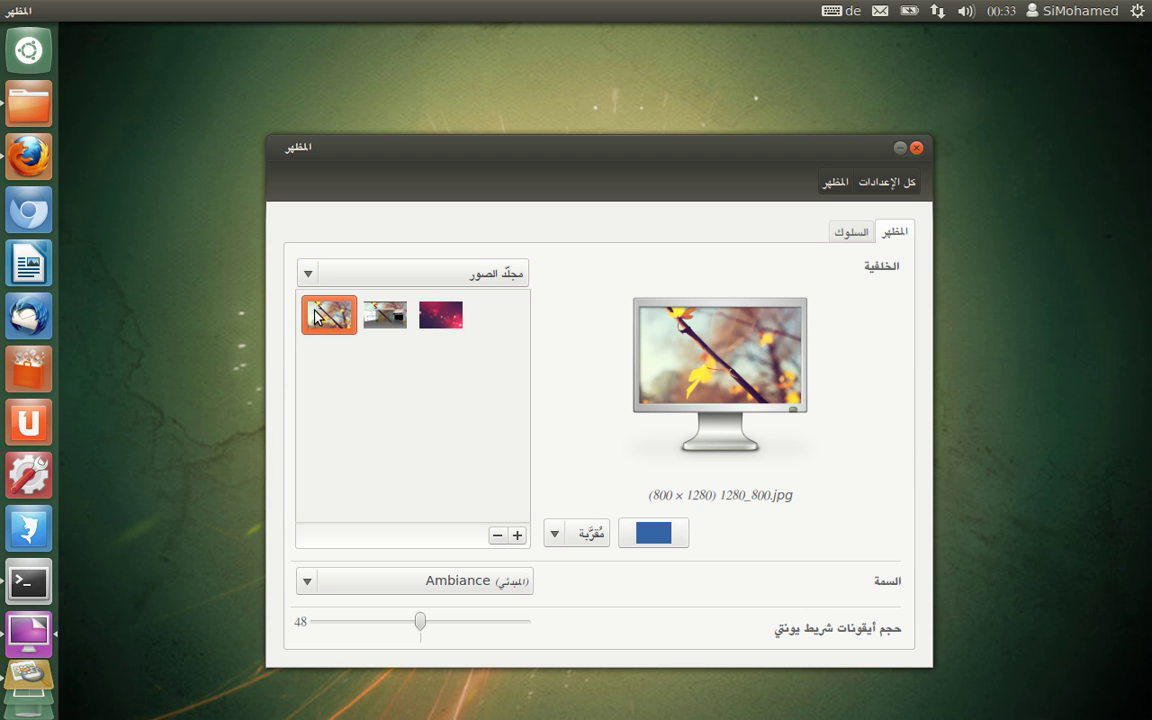
{"action": "left_click", "coordinate": [916, 150]}
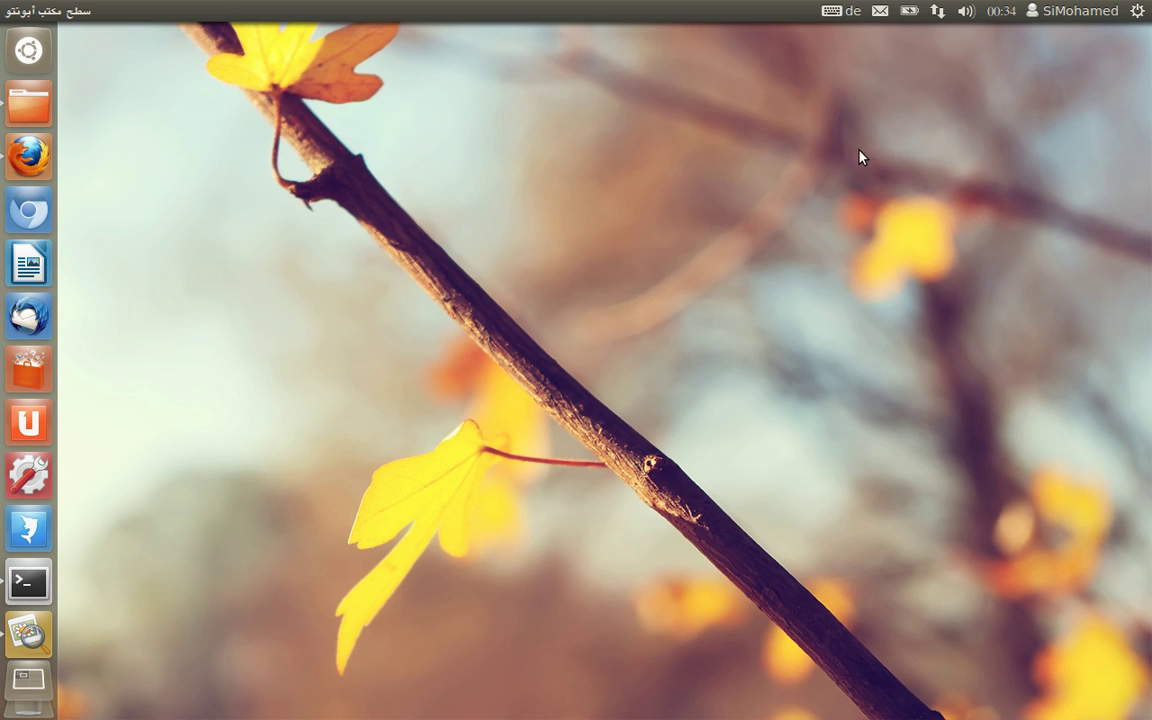
Open the Appearance page (المظهر) of System Settings and set the Unity launcher icon size to 32.
{"action": "left_click", "coordinate": [29, 476]}
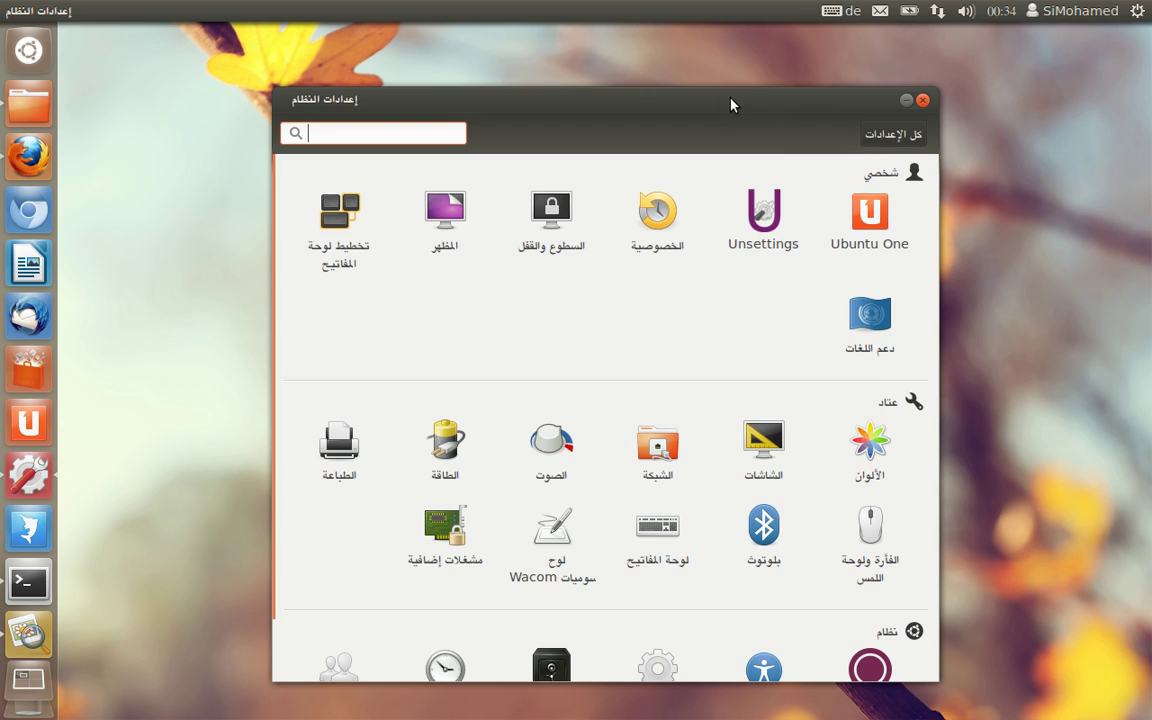
{"action": "left_click_drag", "start_coordinate": [731, 104], "coordinate": [776, 90]}
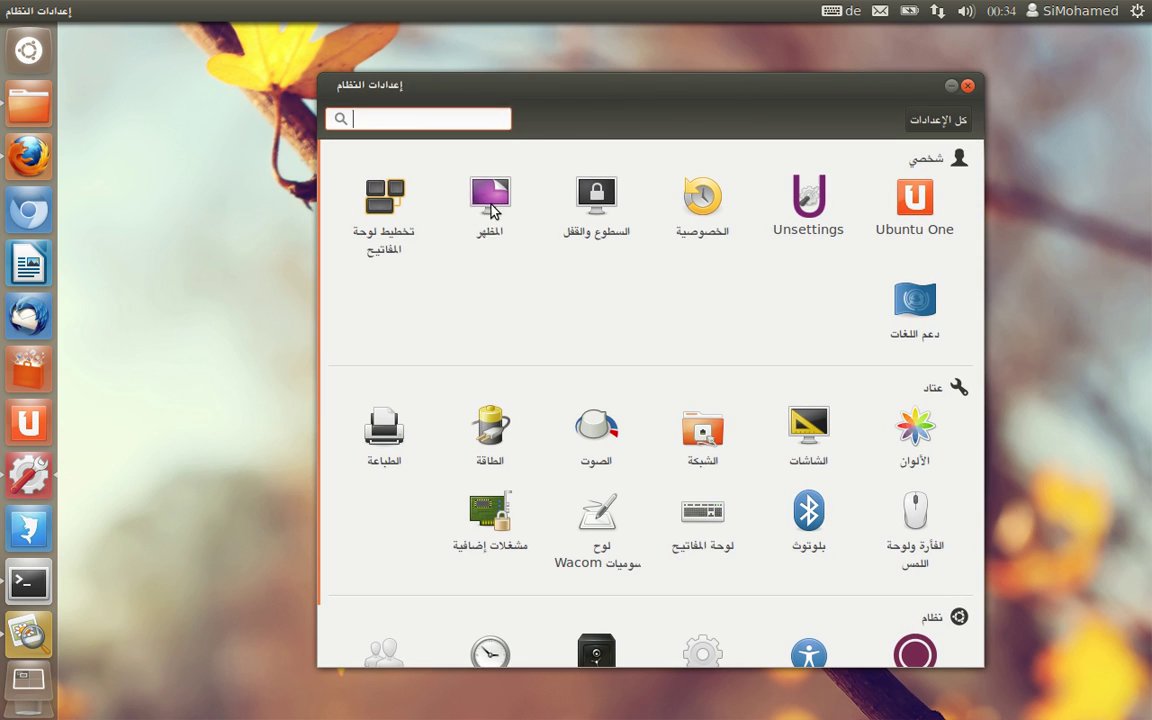
{"action": "left_click", "coordinate": [490, 205]}
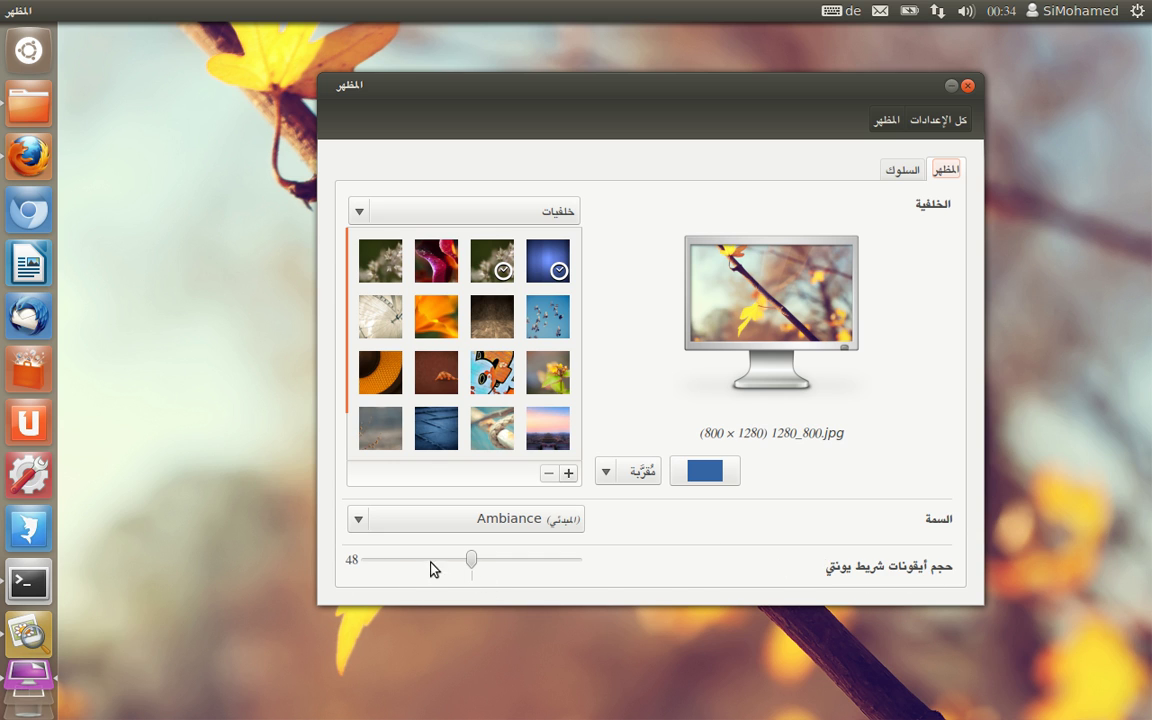
{"action": "left_click_drag", "start_coordinate": [471, 565], "coordinate": [740, 568]}
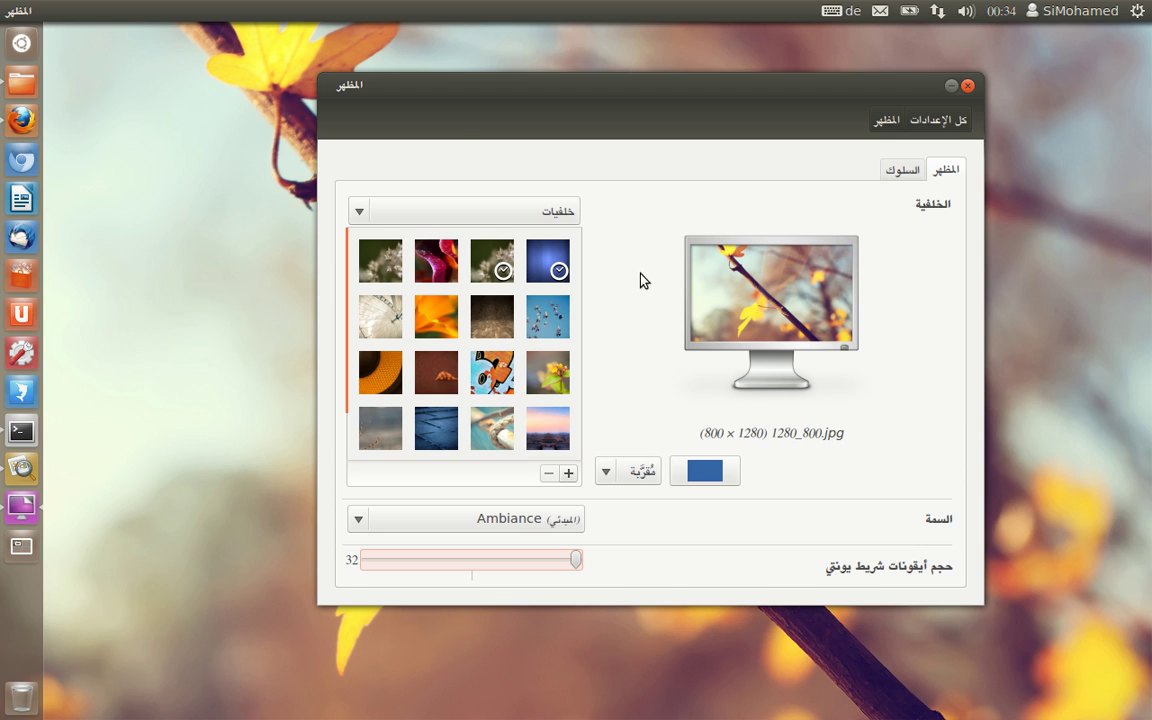
{"action": "left_click_drag", "start_coordinate": [452, 97], "coordinate": [485, 102]}
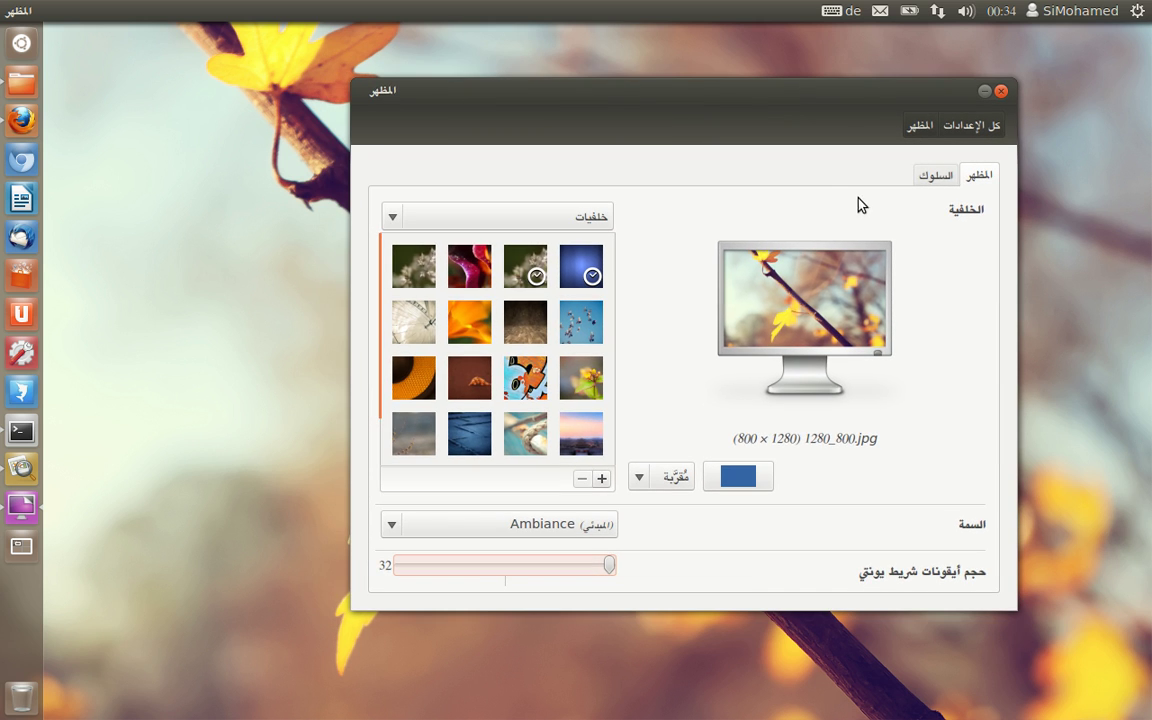
Turn on launcher auto-hide, set the reveal location to the top-left corner (الركن العلوي الأيسر) and reveal the launcher from there.
{"action": "left_click", "coordinate": [938, 178]}
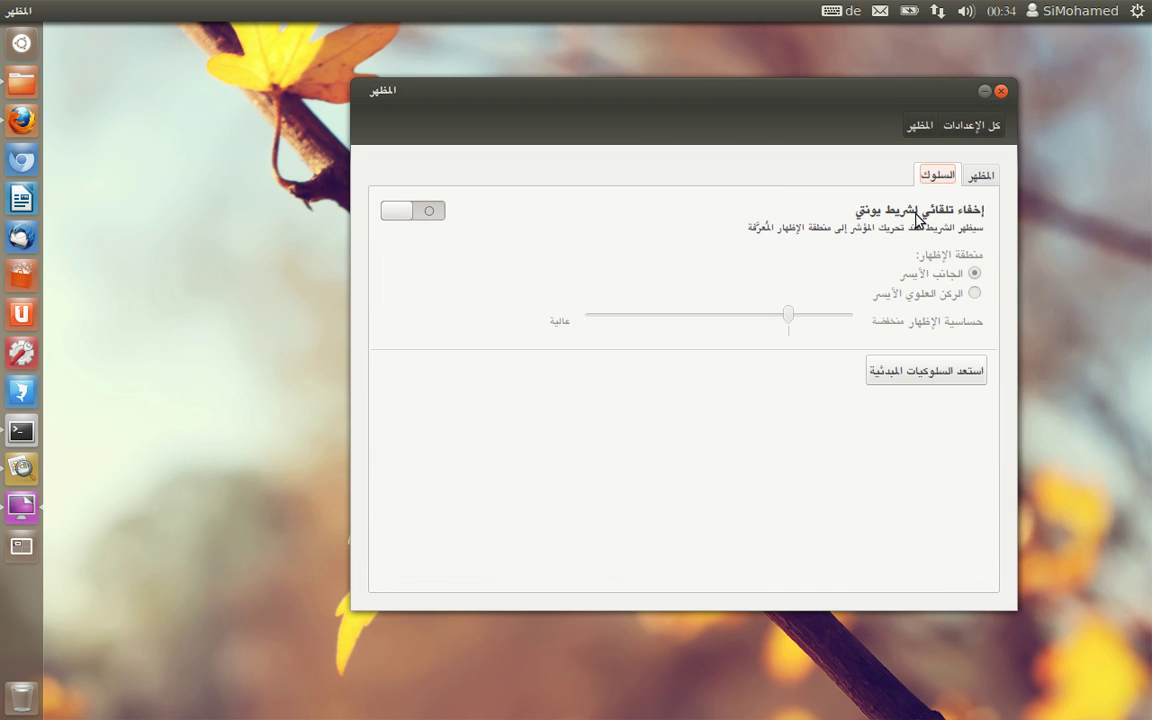
{"action": "left_click", "coordinate": [429, 211]}
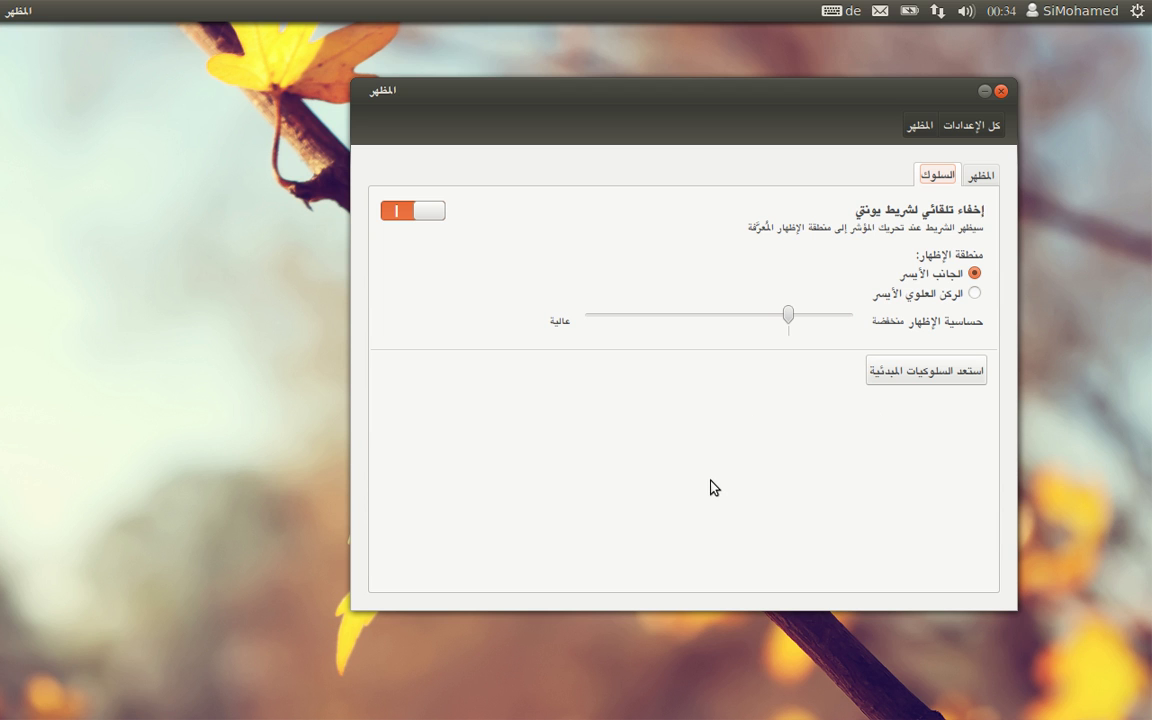
{"action": "left_click", "coordinate": [975, 295]}
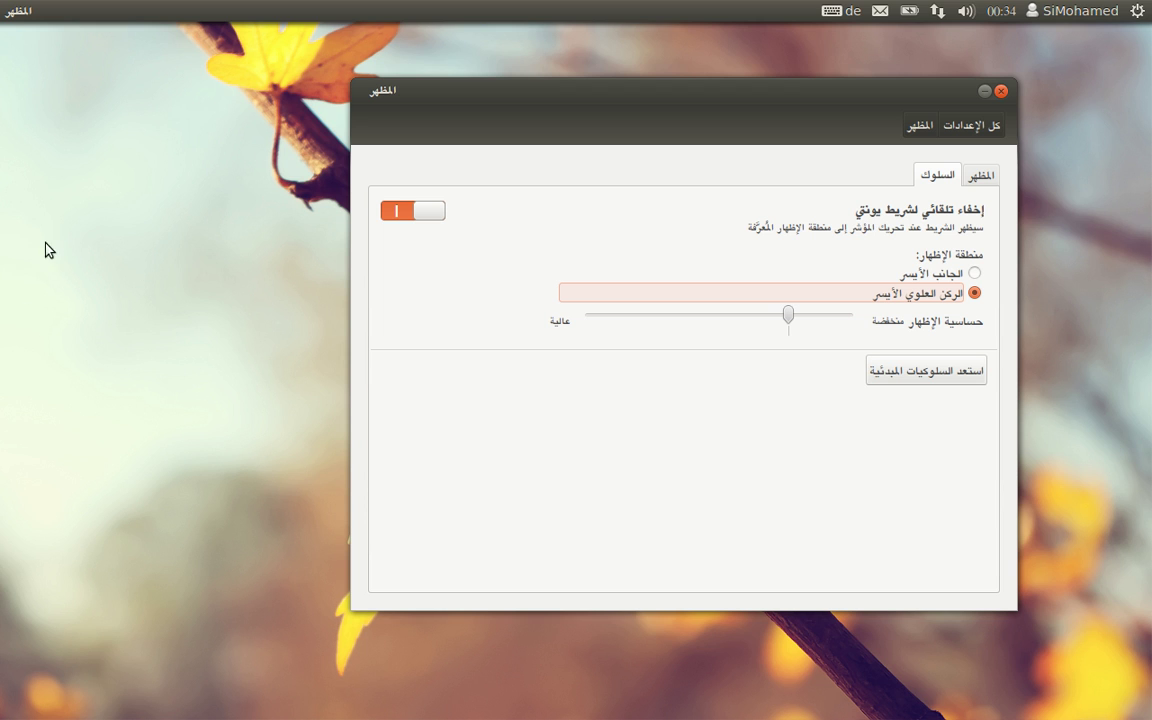
{"action": "mouse_move", "coordinate": [1, 3]}
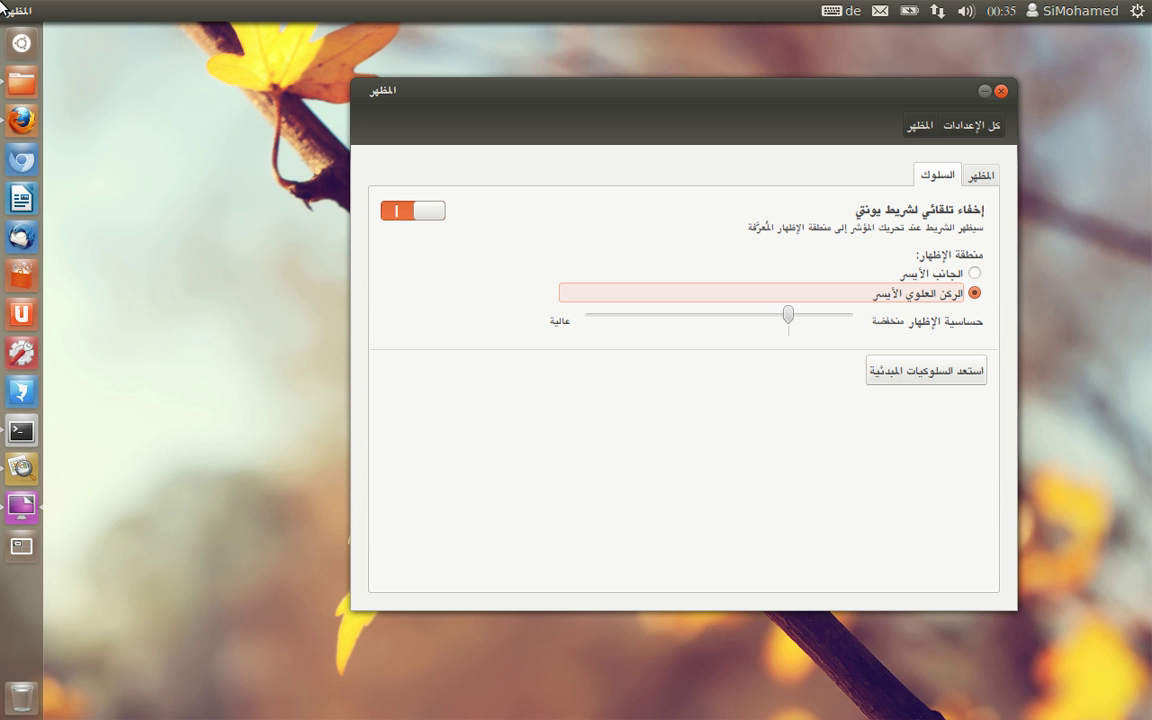
Restore the reveal location to the left side (الجانب الأيسر), turn launcher auto-hide off and return to the look settings.
{"action": "left_click", "coordinate": [970, 273]}
{"action": "left_click", "coordinate": [428, 211]}
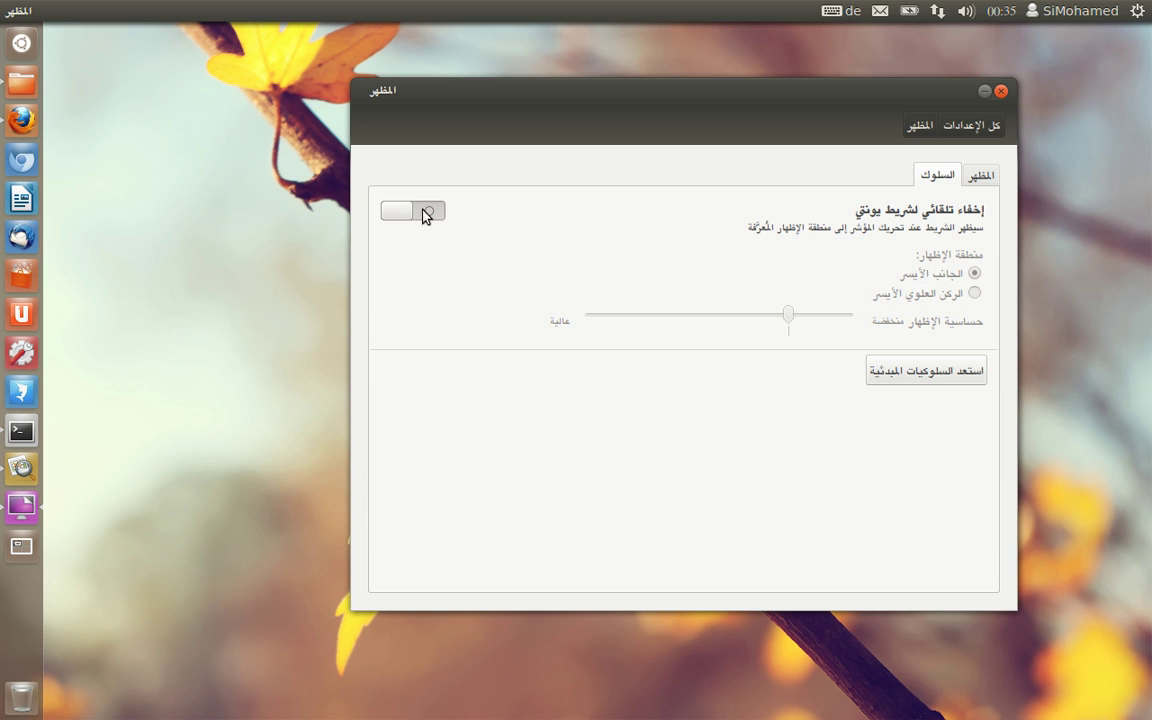
{"action": "left_click", "coordinate": [978, 177]}
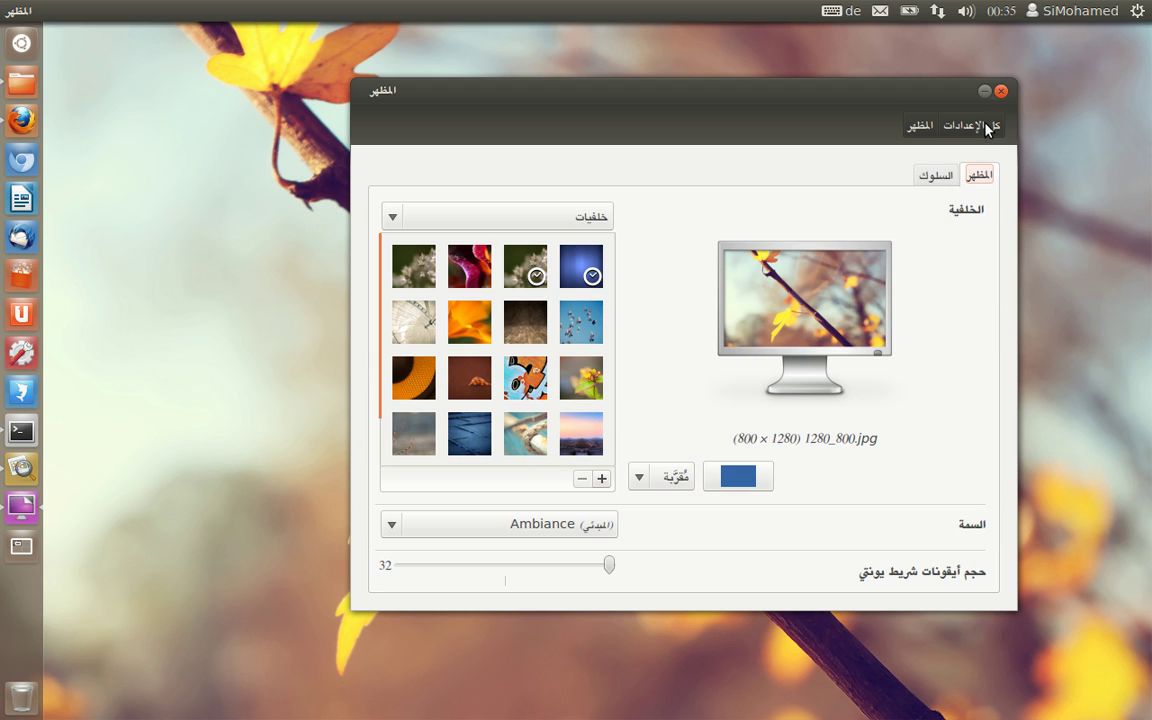
Minimize the Appearance window and move the blue dolphin icon directly below the file manager in the launcher.
{"action": "left_click", "coordinate": [984, 91]}
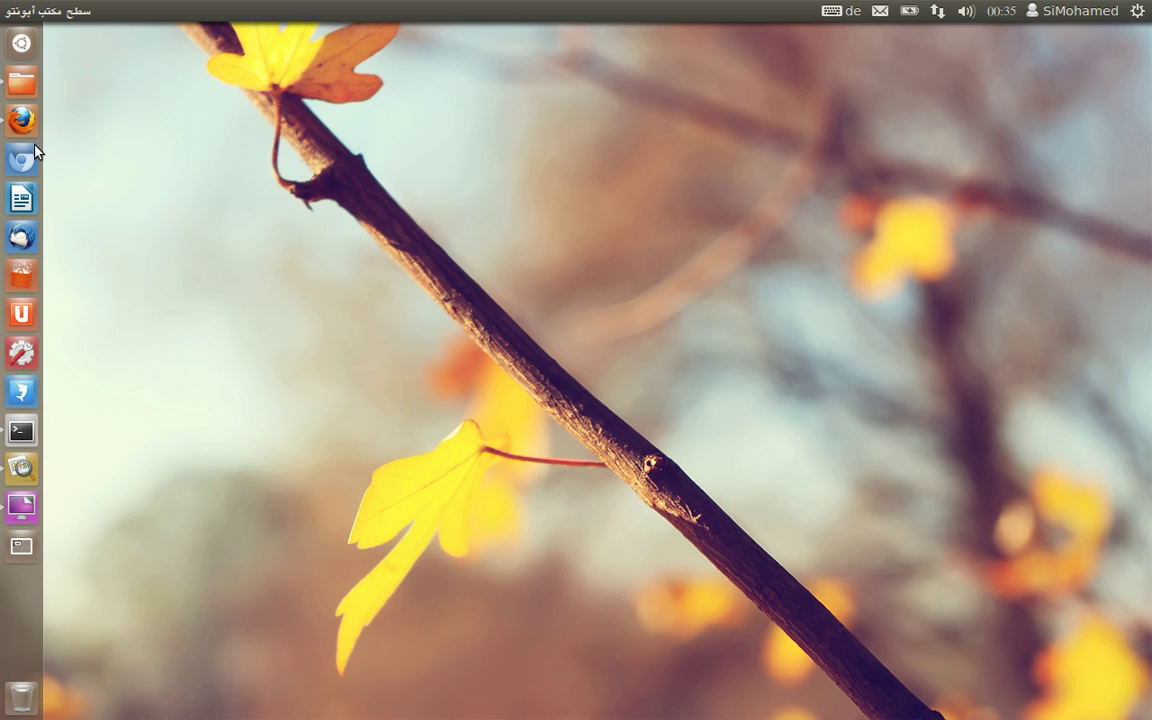
{"action": "left_click_drag", "start_coordinate": [22, 390], "coordinate": [22, 120]}
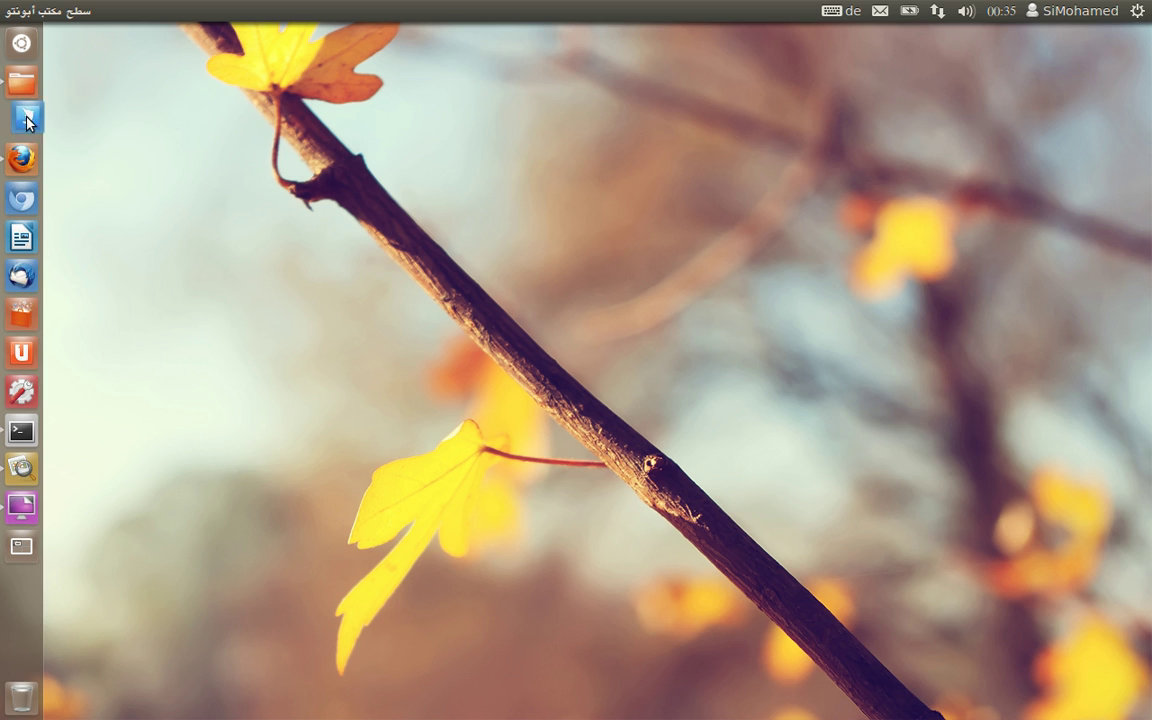
{"action": "left_click_drag", "start_coordinate": [55, 238], "coordinate": [36, 165]}
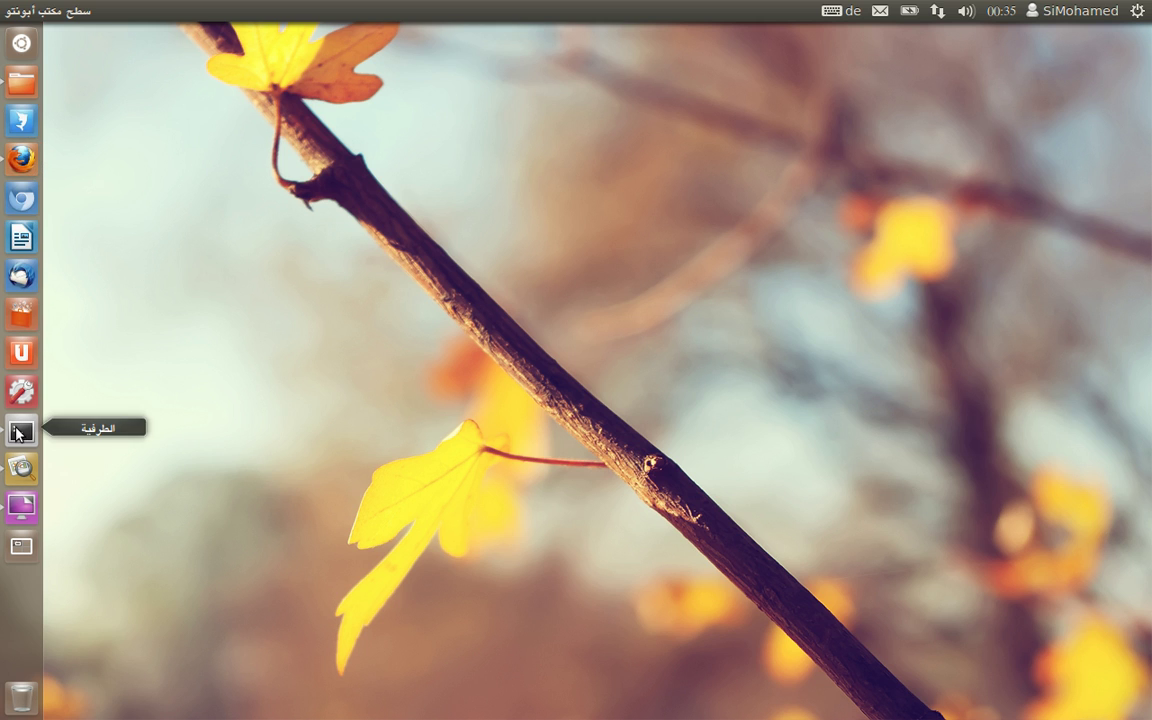
Examine the launcher's unpinning option for System Settings and its pinning option for the image viewer.
{"action": "right_click", "coordinate": [23, 391]}
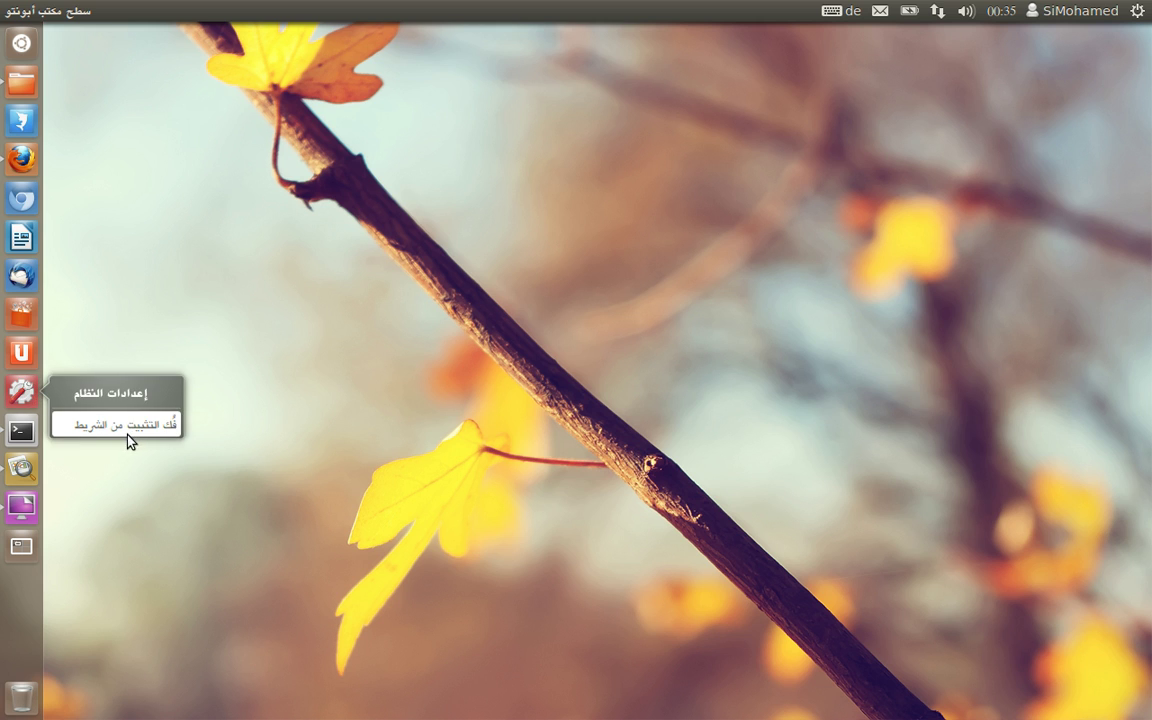
{"action": "left_click", "coordinate": [152, 280]}
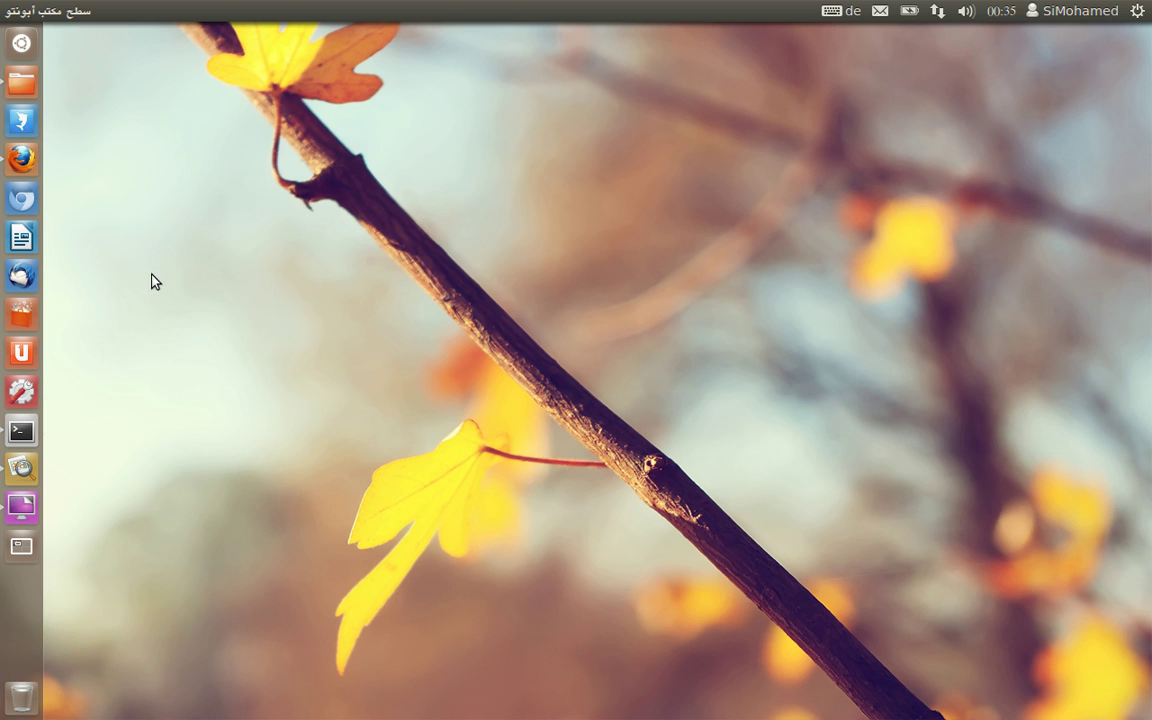
{"action": "right_click", "coordinate": [21, 475]}
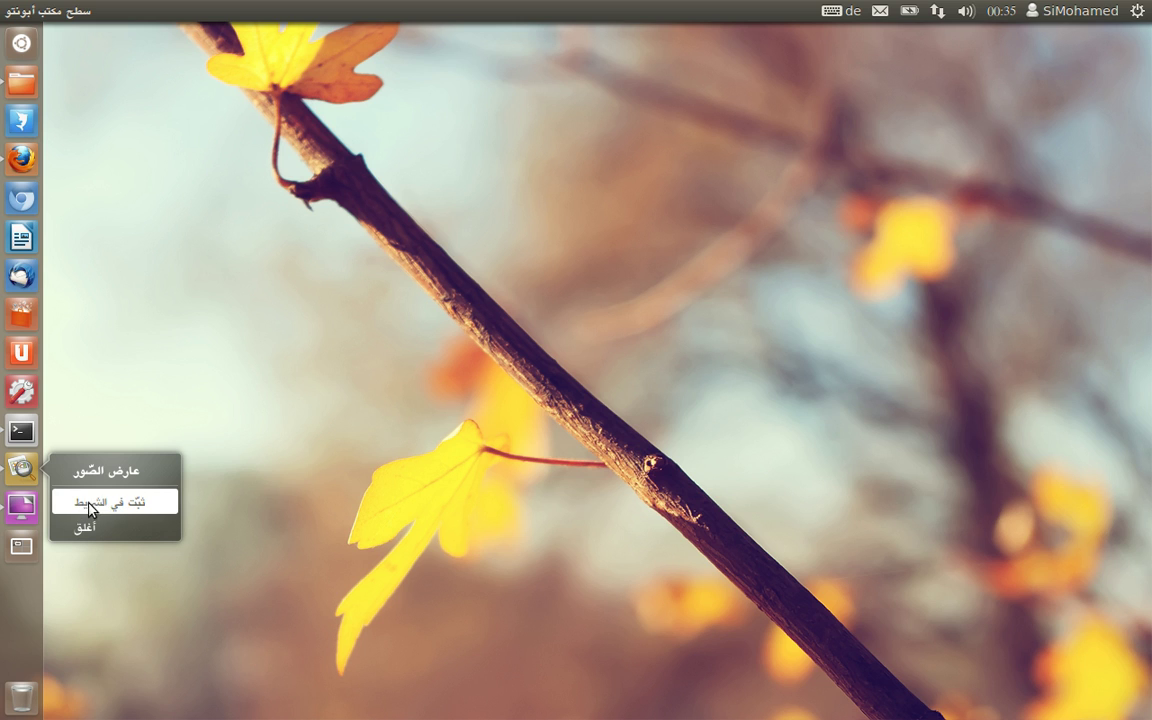
{"action": "left_click", "coordinate": [244, 290]}
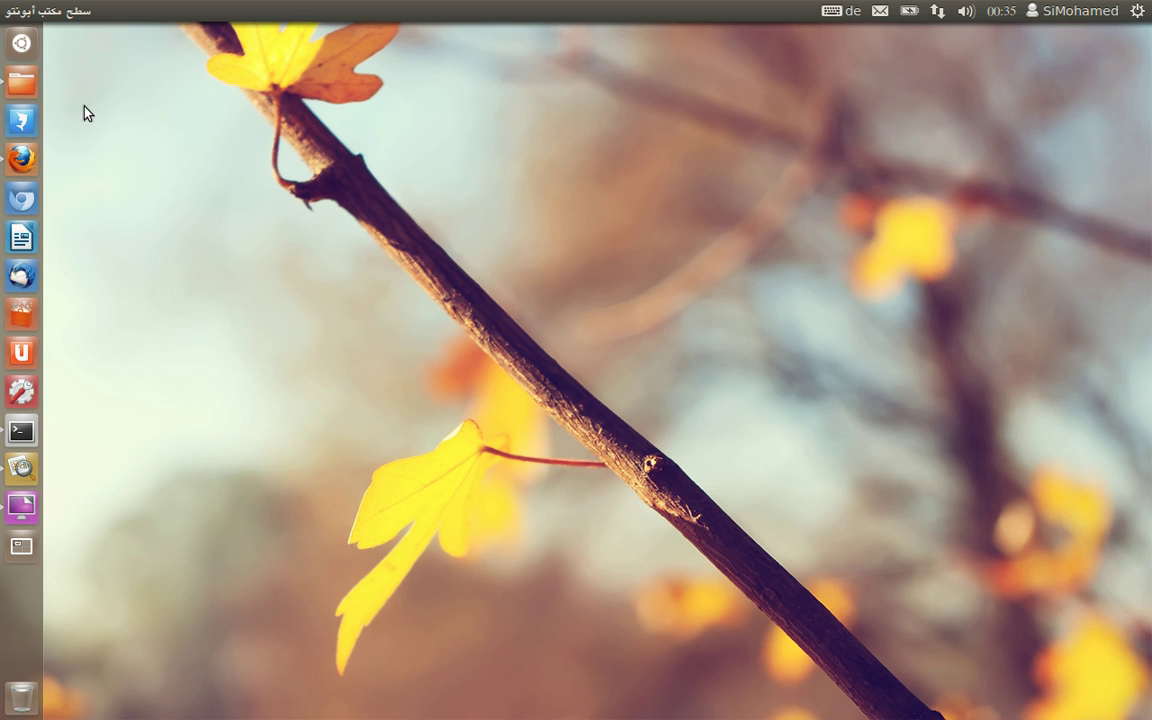
Restore the Appearance window and change the desktop theme to Radiance.
{"action": "left_click", "coordinate": [21, 507]}
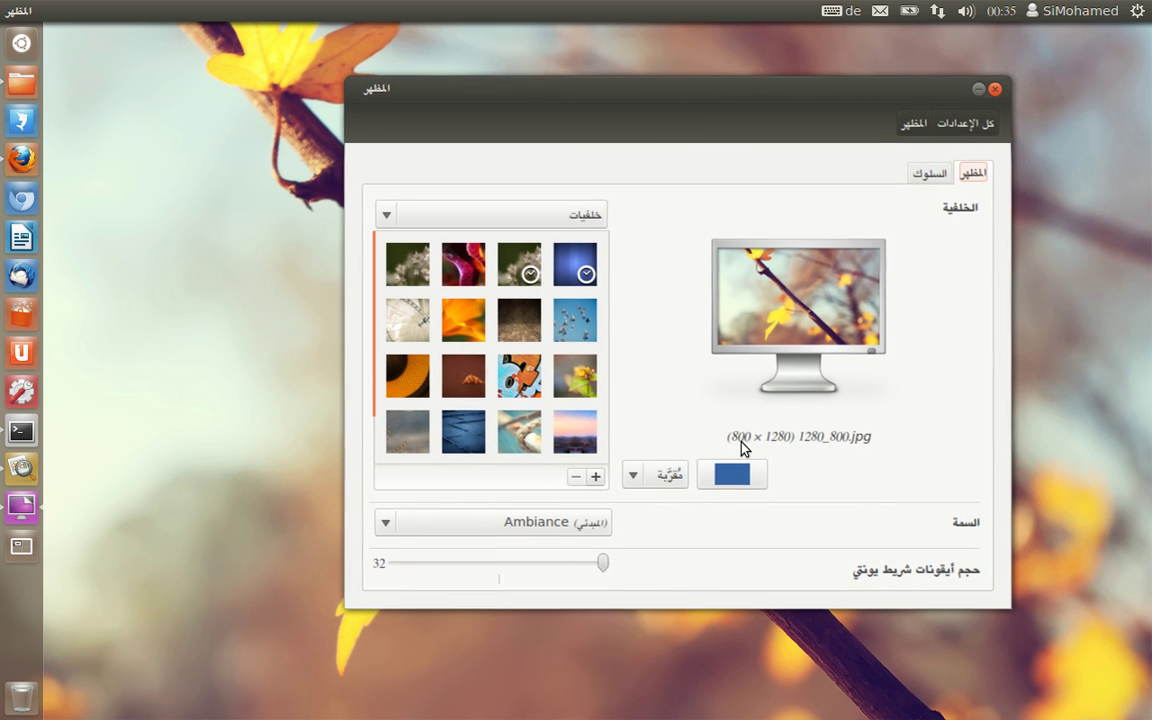
{"action": "left_click", "coordinate": [496, 530]}
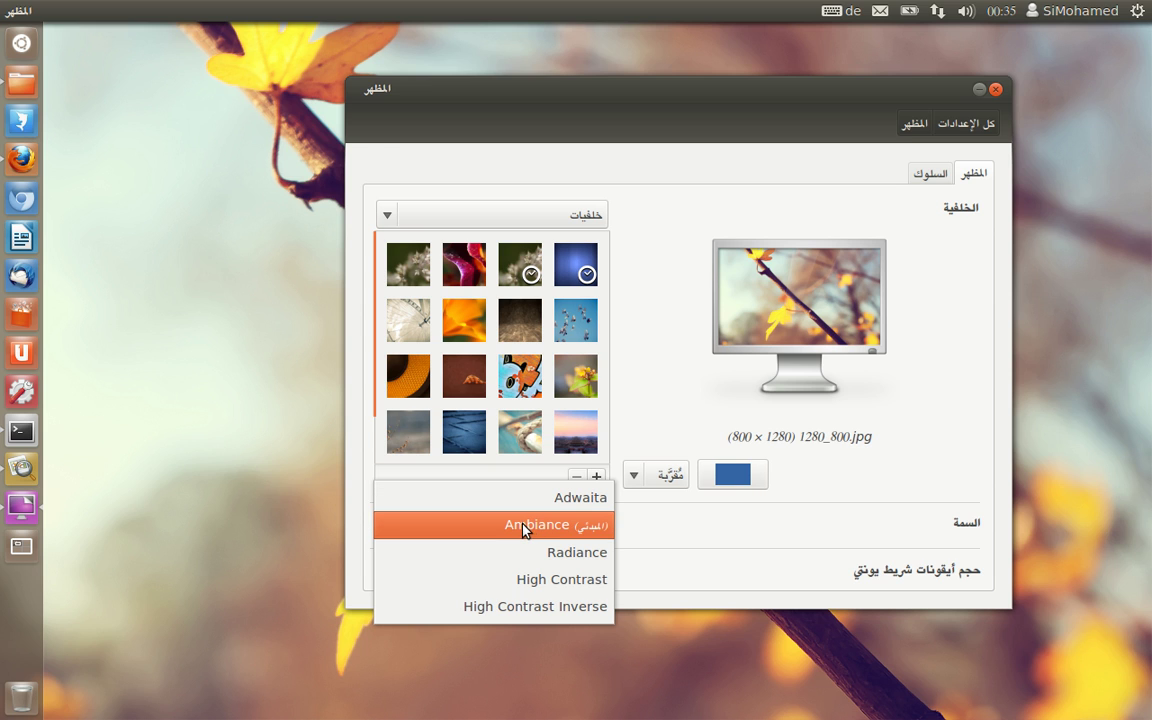
{"action": "left_click", "coordinate": [522, 526]}
{"action": "left_click", "coordinate": [525, 531]}
{"action": "left_click", "coordinate": [497, 554]}
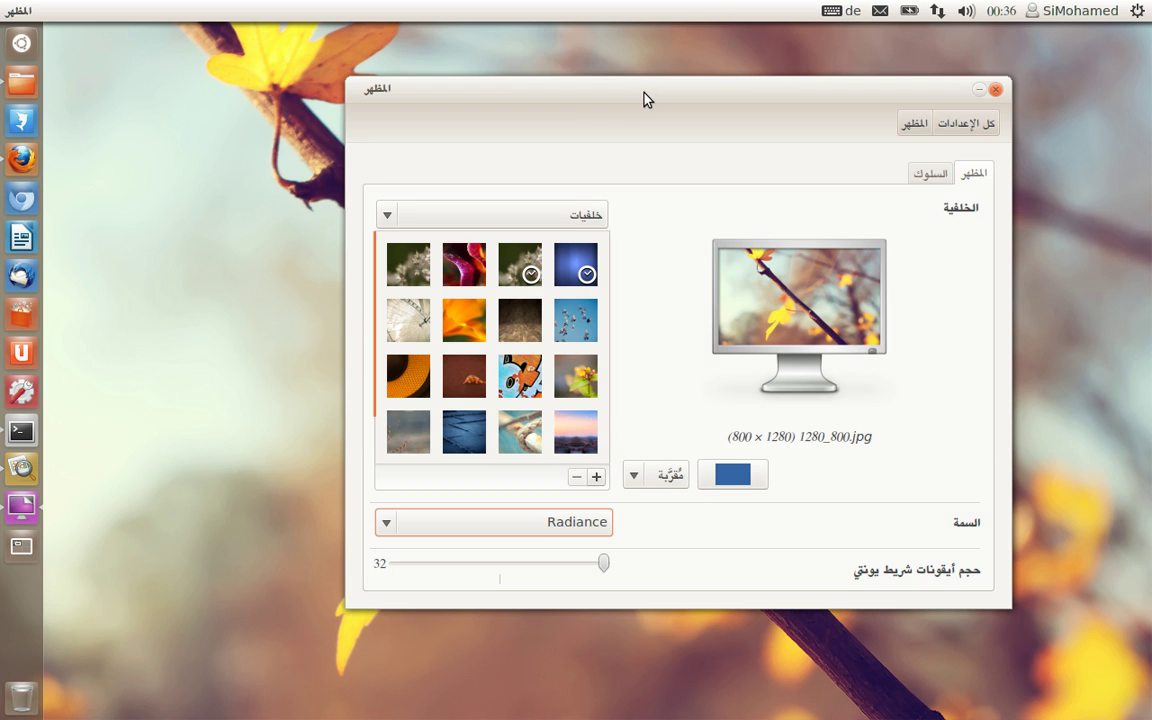
{"action": "mouse_move", "coordinate": [697, 113]}
{"action": "left_mouse_down"}
{"action": "mouse_move", "coordinate": [676, 115]}
{"action": "mouse_move", "coordinate": [689, 115]}
{"action": "left_mouse_up"}
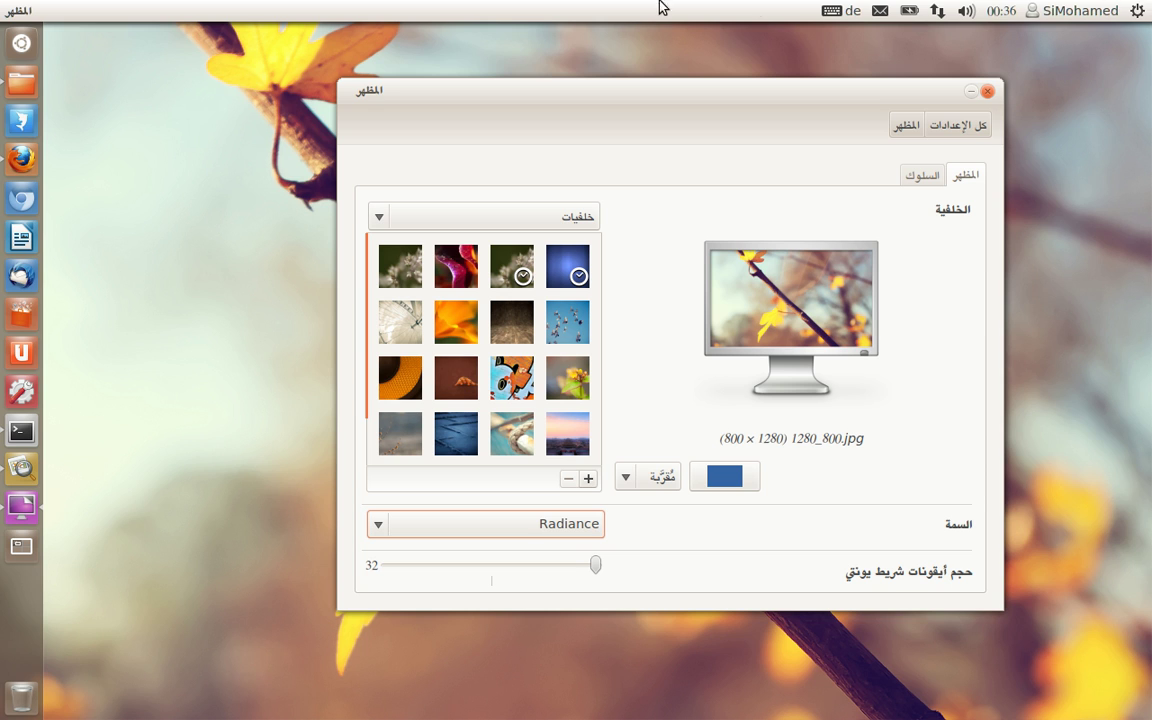
Change the desktop theme to Adwaita and check its look on the Home folder and the Appearance window.
{"action": "left_click", "coordinate": [573, 541]}
{"action": "left_click", "coordinate": [545, 474]}
{"action": "left_click", "coordinate": [24, 70]}
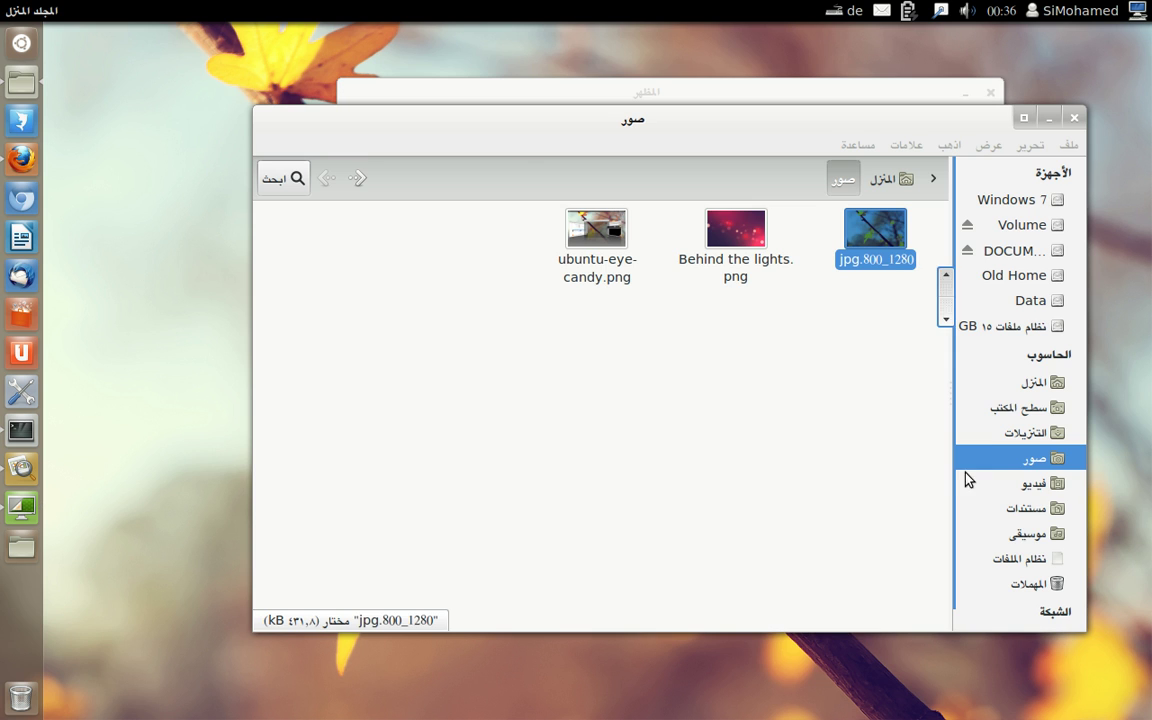
{"action": "left_click", "coordinate": [982, 382]}
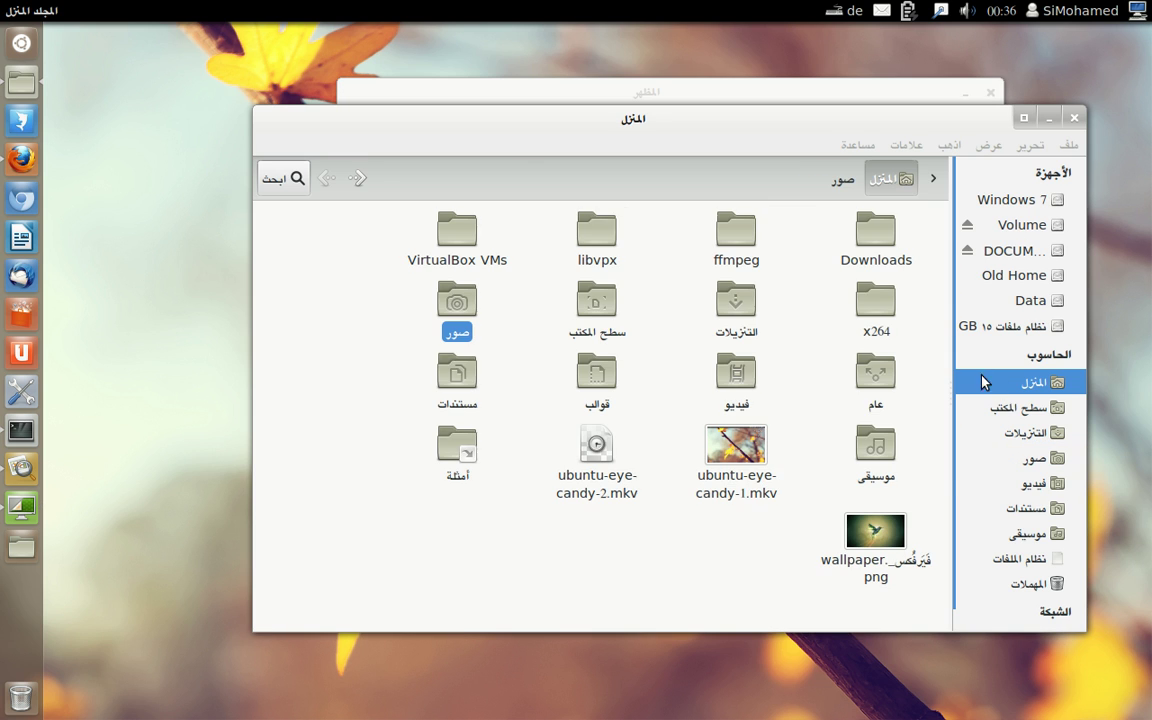
{"action": "left_click", "coordinate": [1048, 119]}
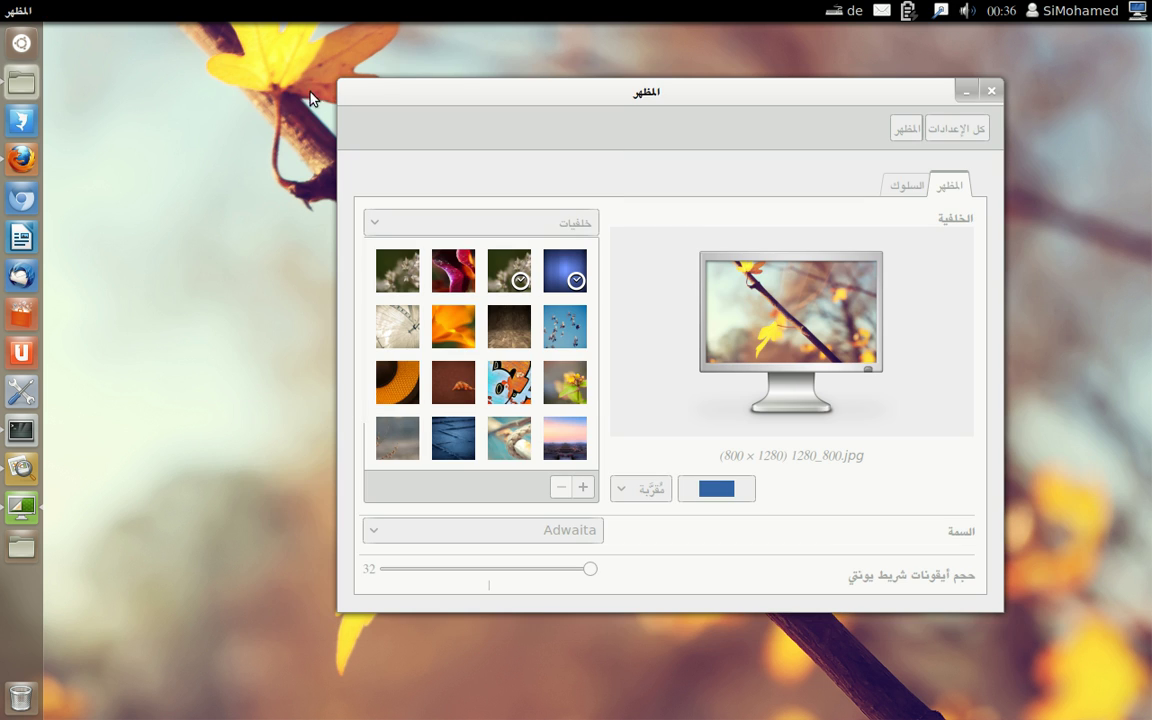
{"action": "left_click_drag", "start_coordinate": [668, 98], "coordinate": [650, 103]}
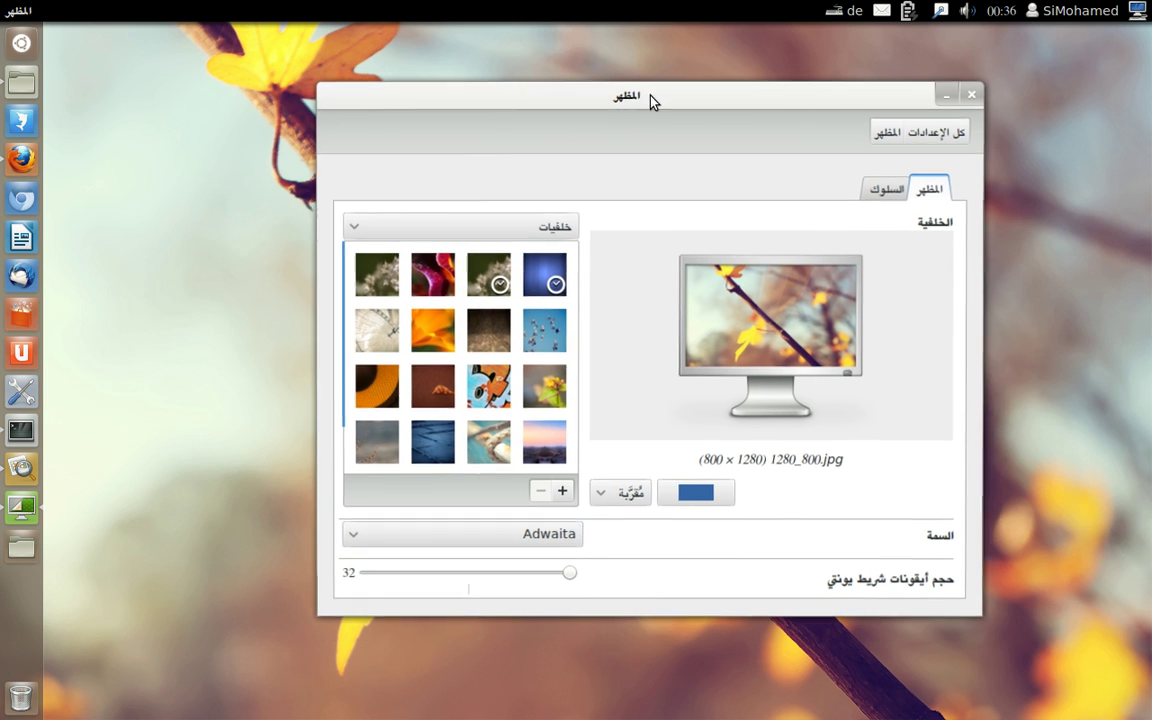
Try the High Contrast theme and set the theme back to the default Ambiance.
{"action": "left_click", "coordinate": [498, 530]}
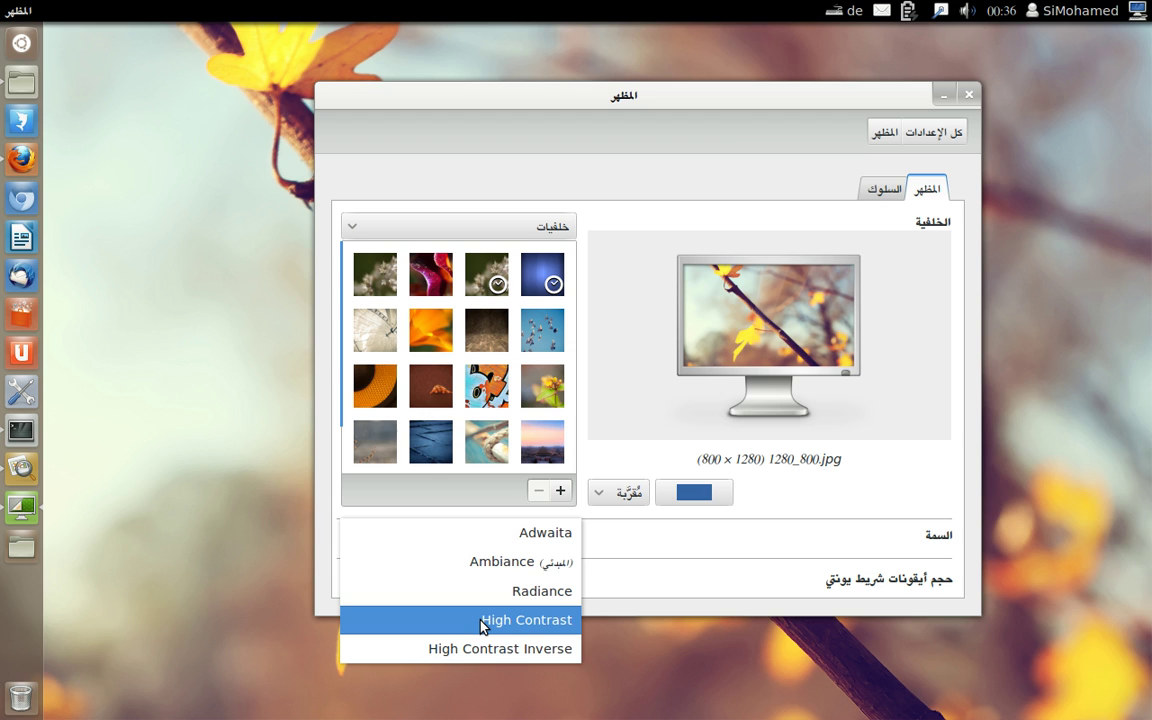
{"action": "left_click", "coordinate": [729, 128]}
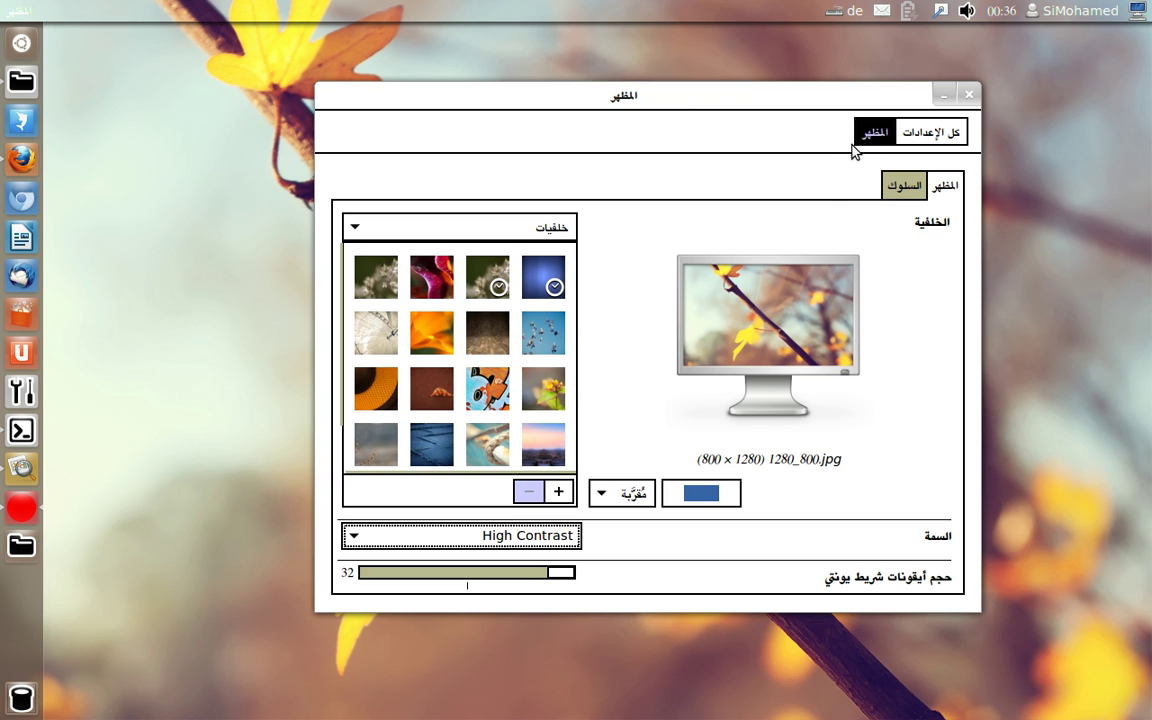
{"action": "left_click", "coordinate": [527, 537]}
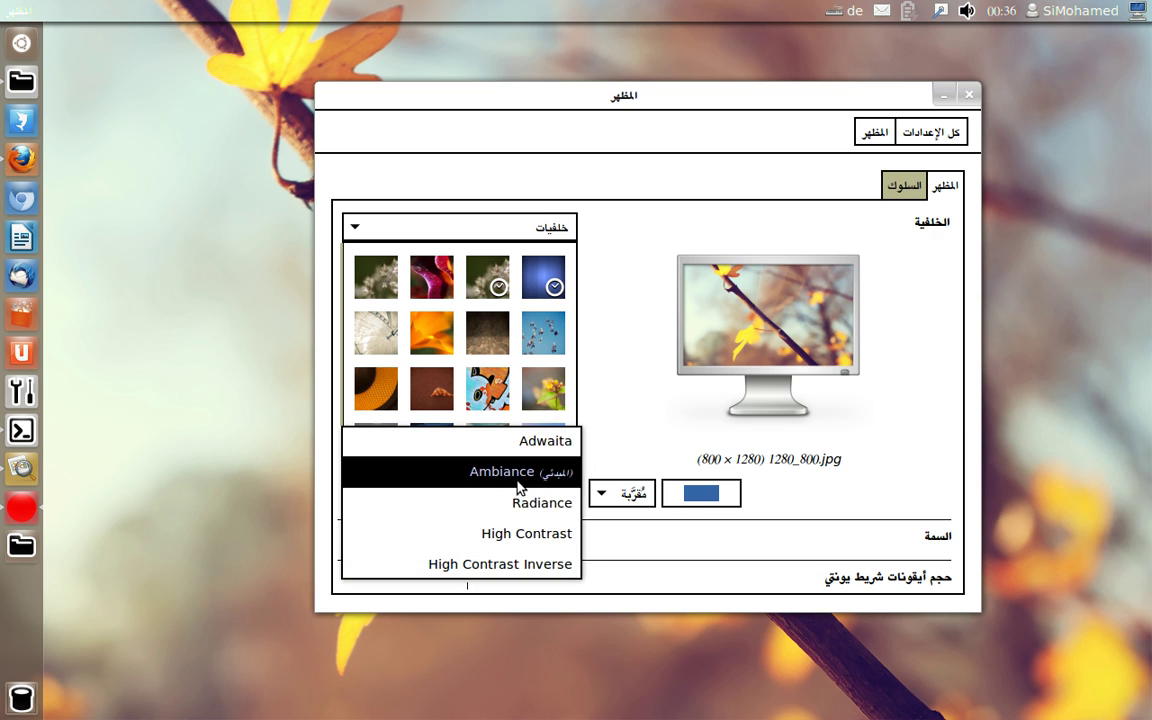
{"action": "left_click", "coordinate": [522, 472]}
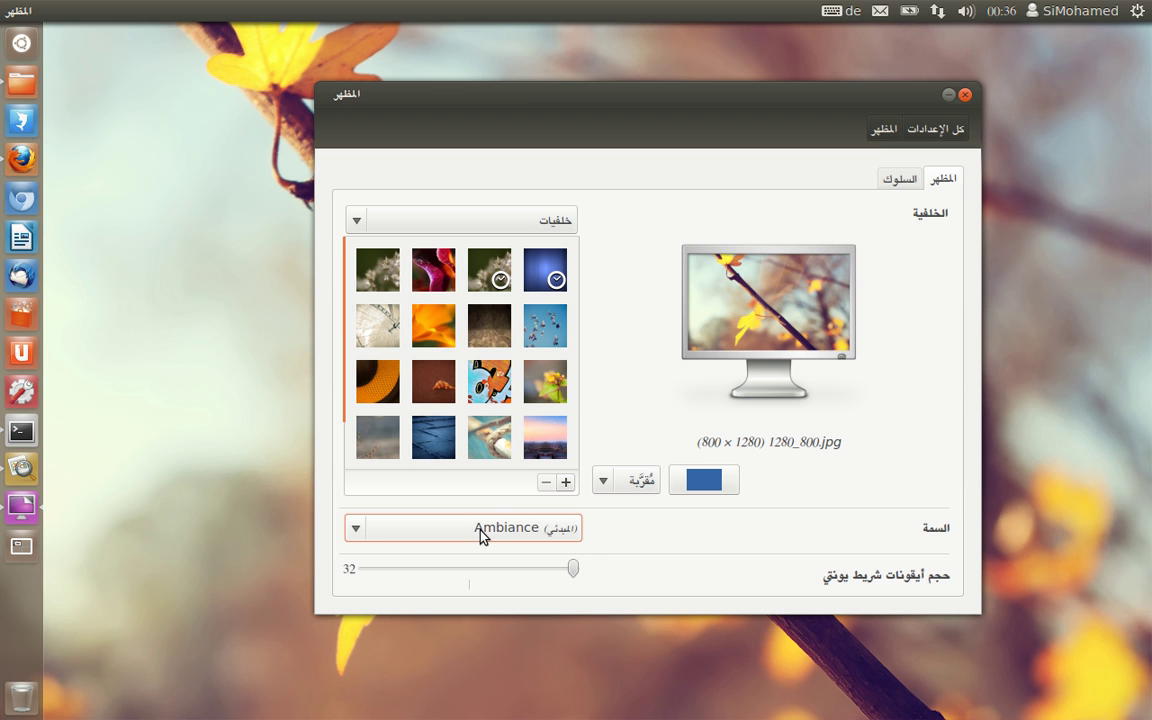
Switch to the open Terminal window.
{"action": "left_click", "coordinate": [22, 432]}
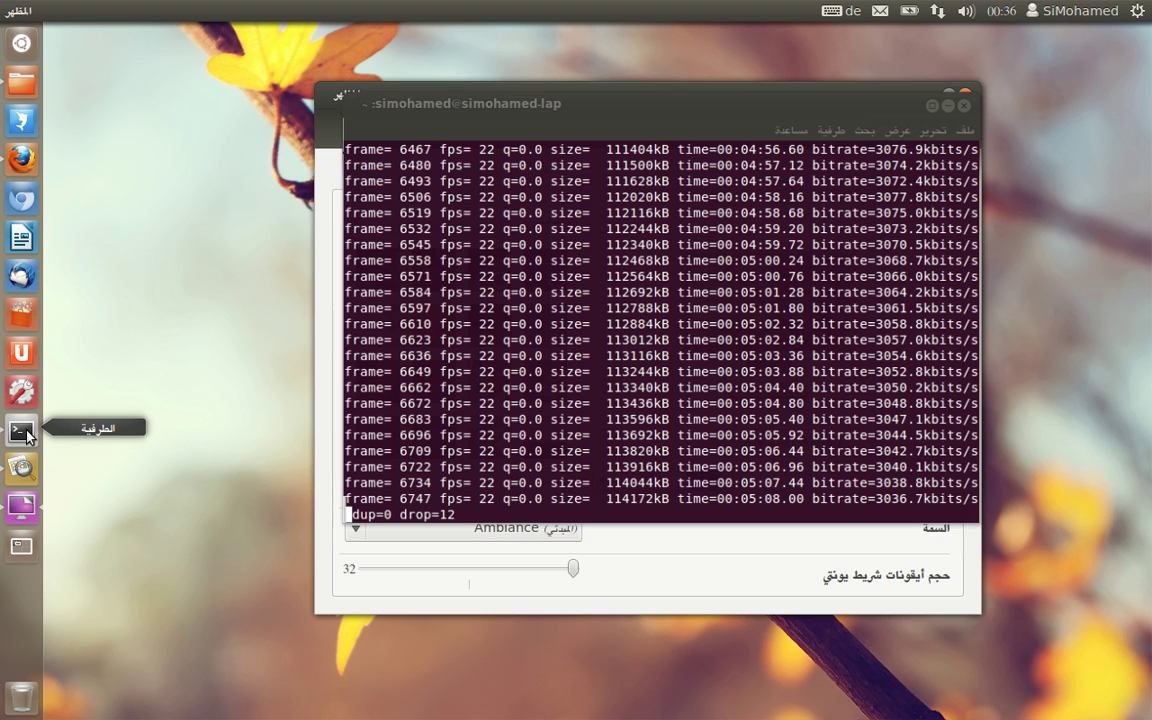